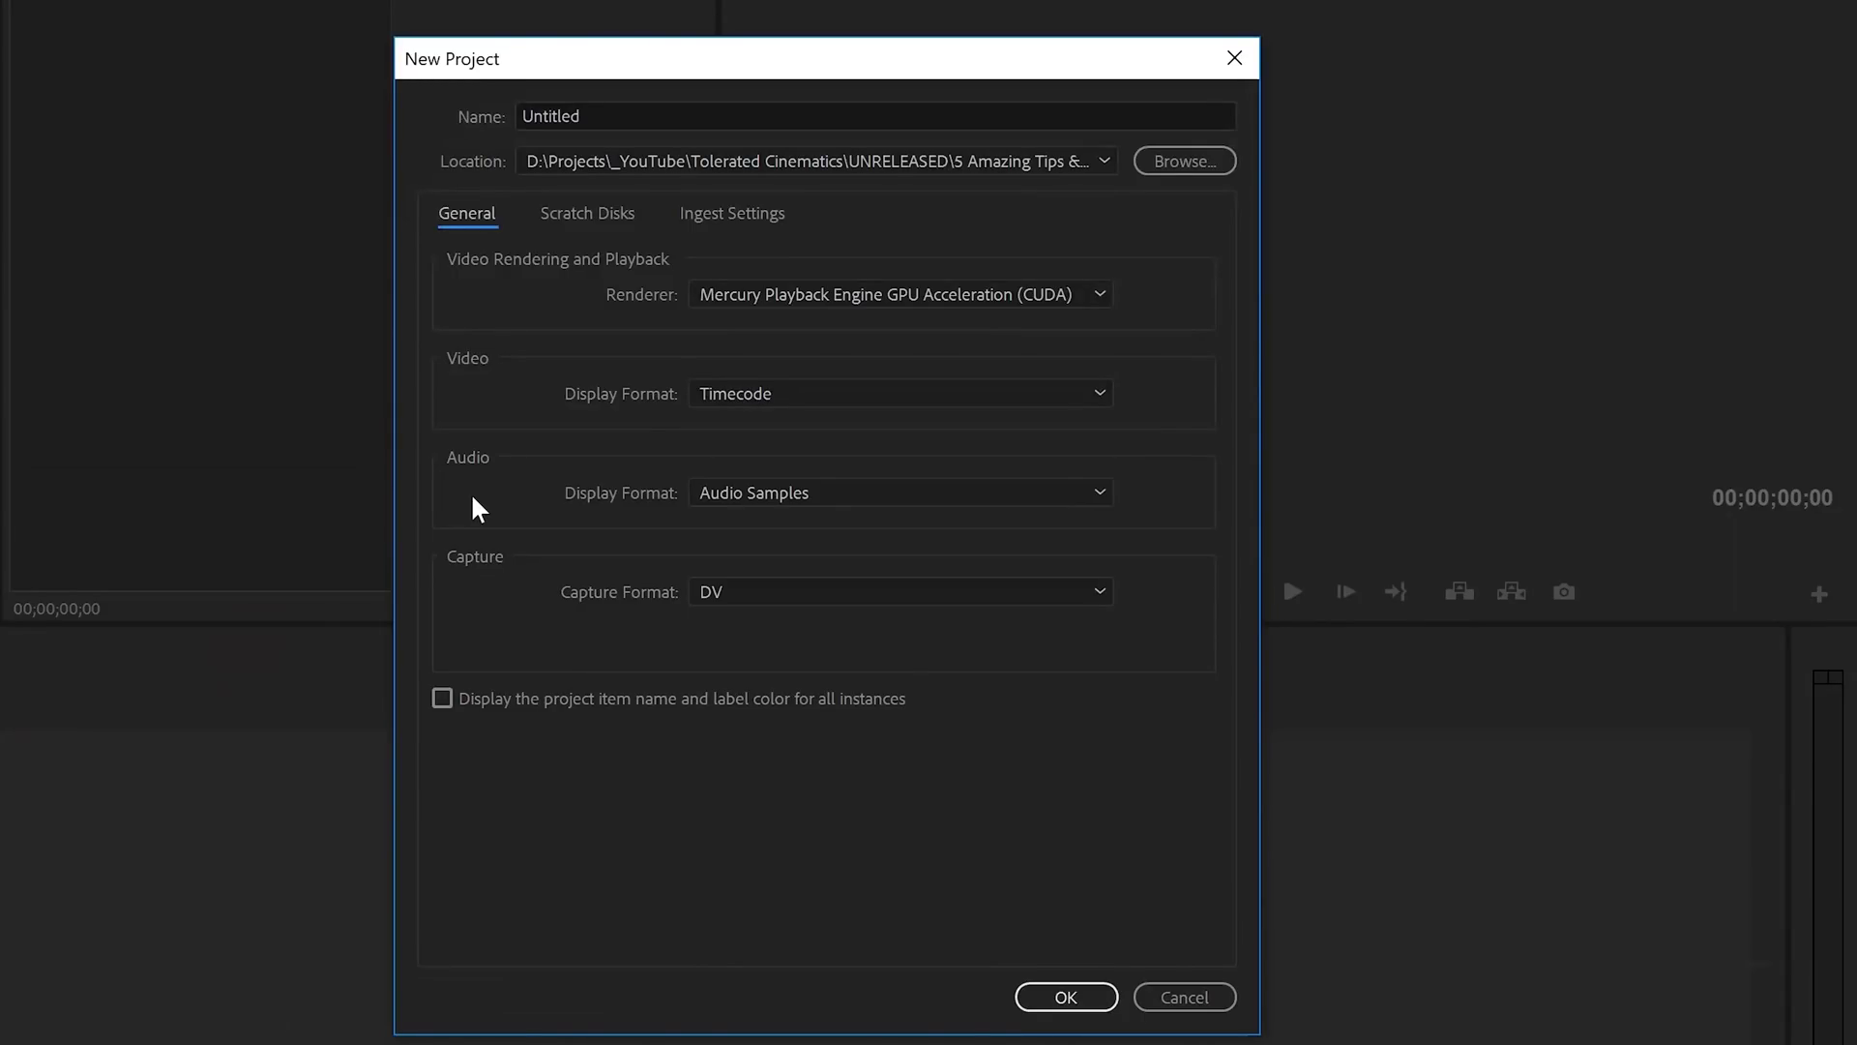
# Enable ingest set to Transcode with the Match Source - DNxHD preset.
pyautogui.click(709, 214)
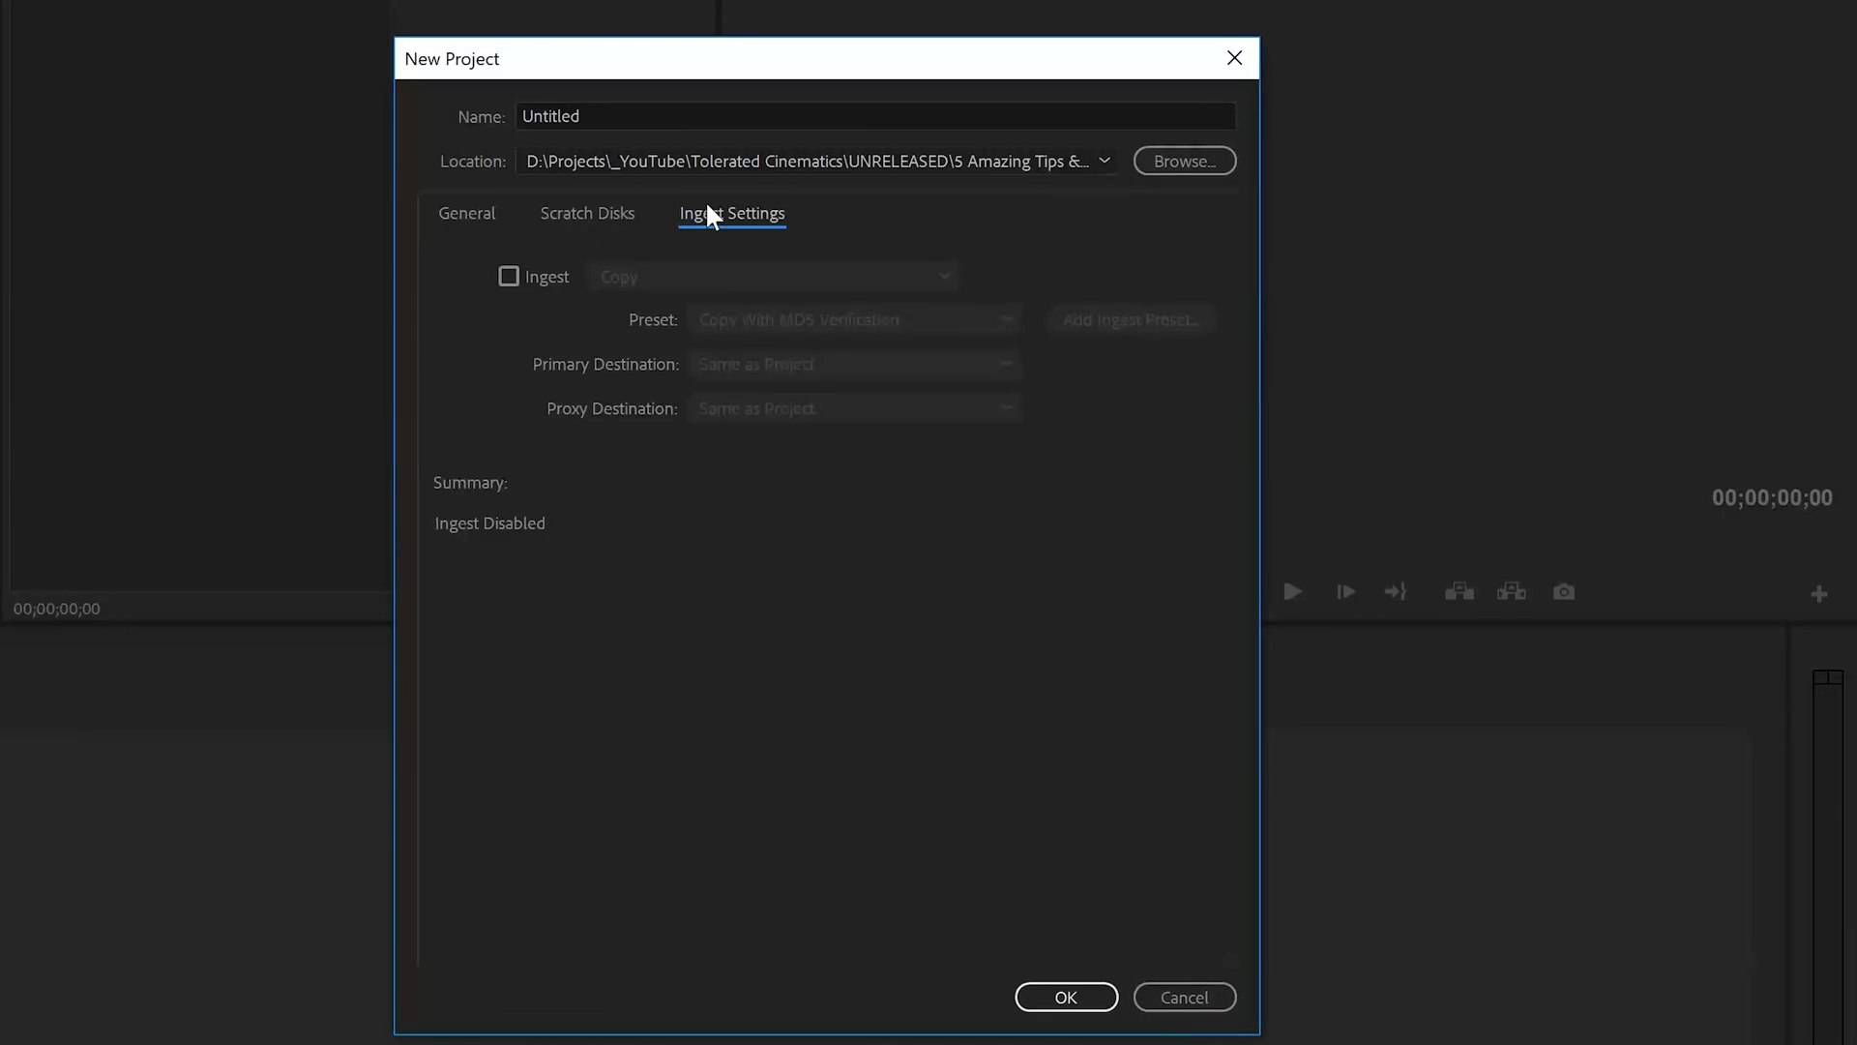
pyautogui.click(508, 277)
pyautogui.click(624, 279)
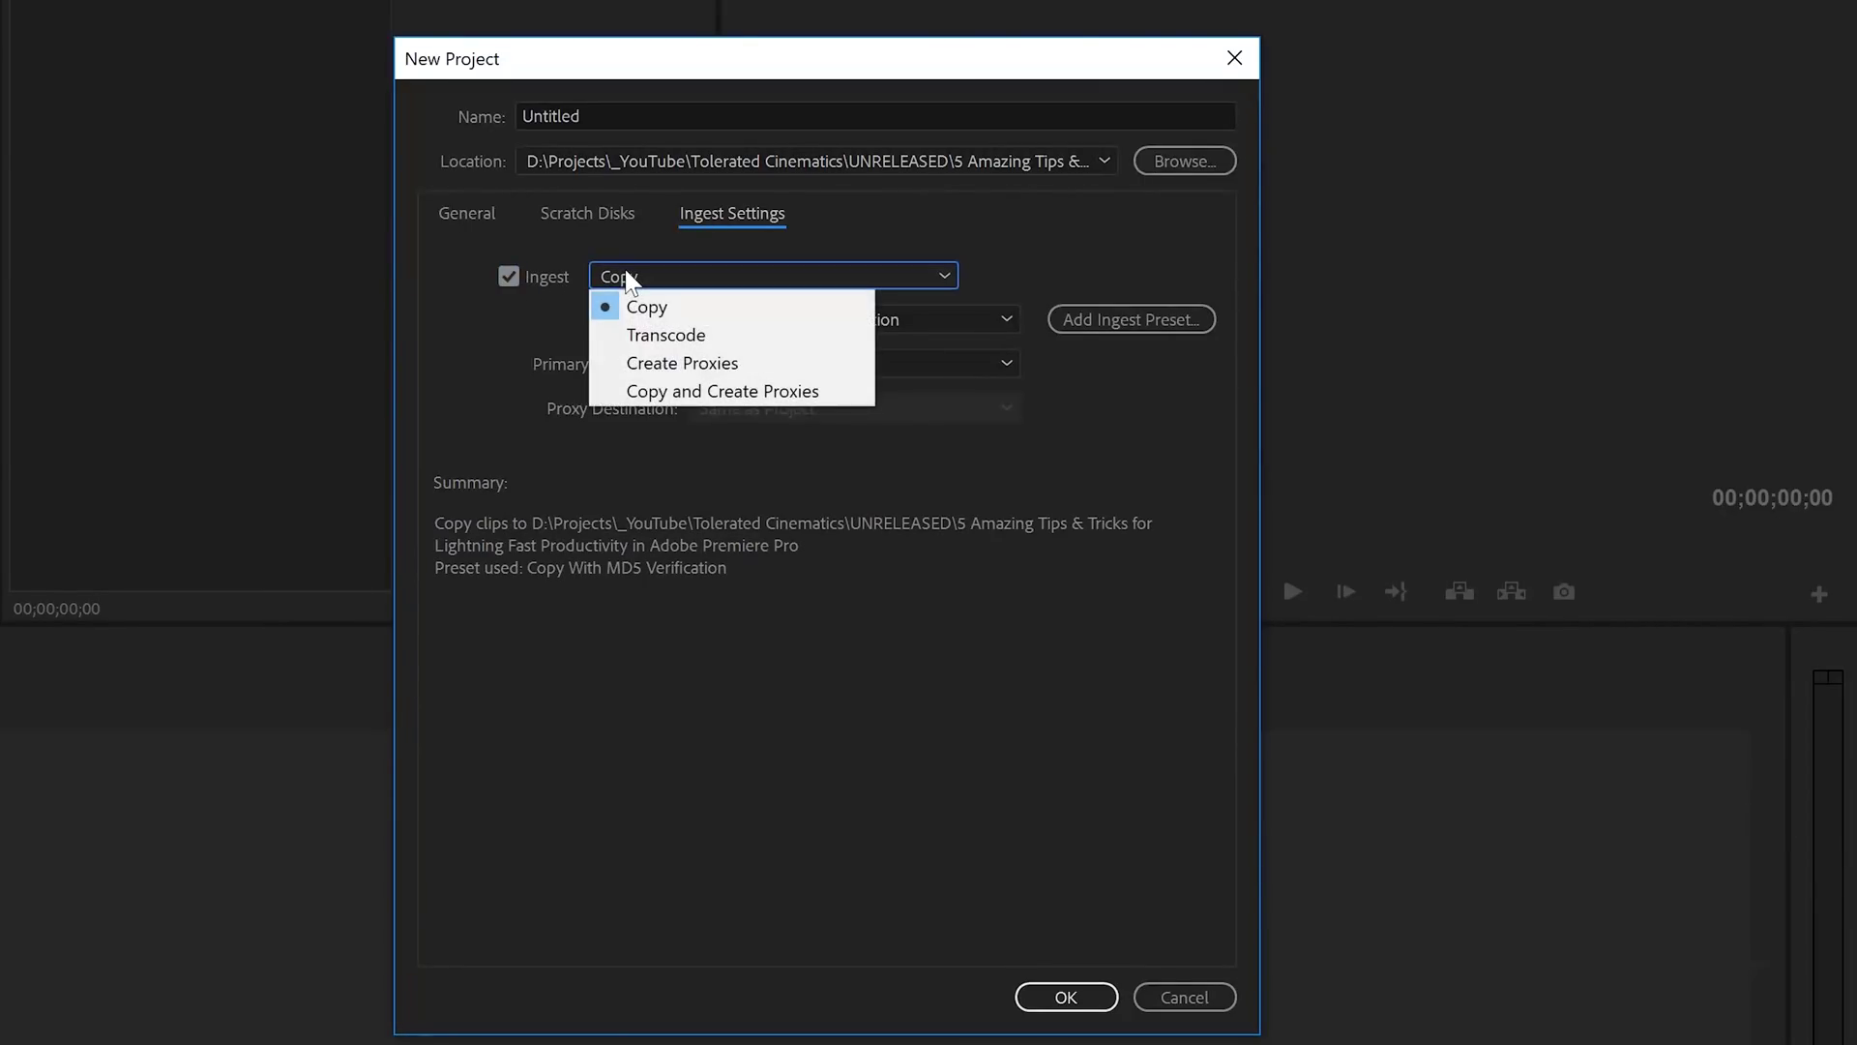
pyautogui.click(695, 336)
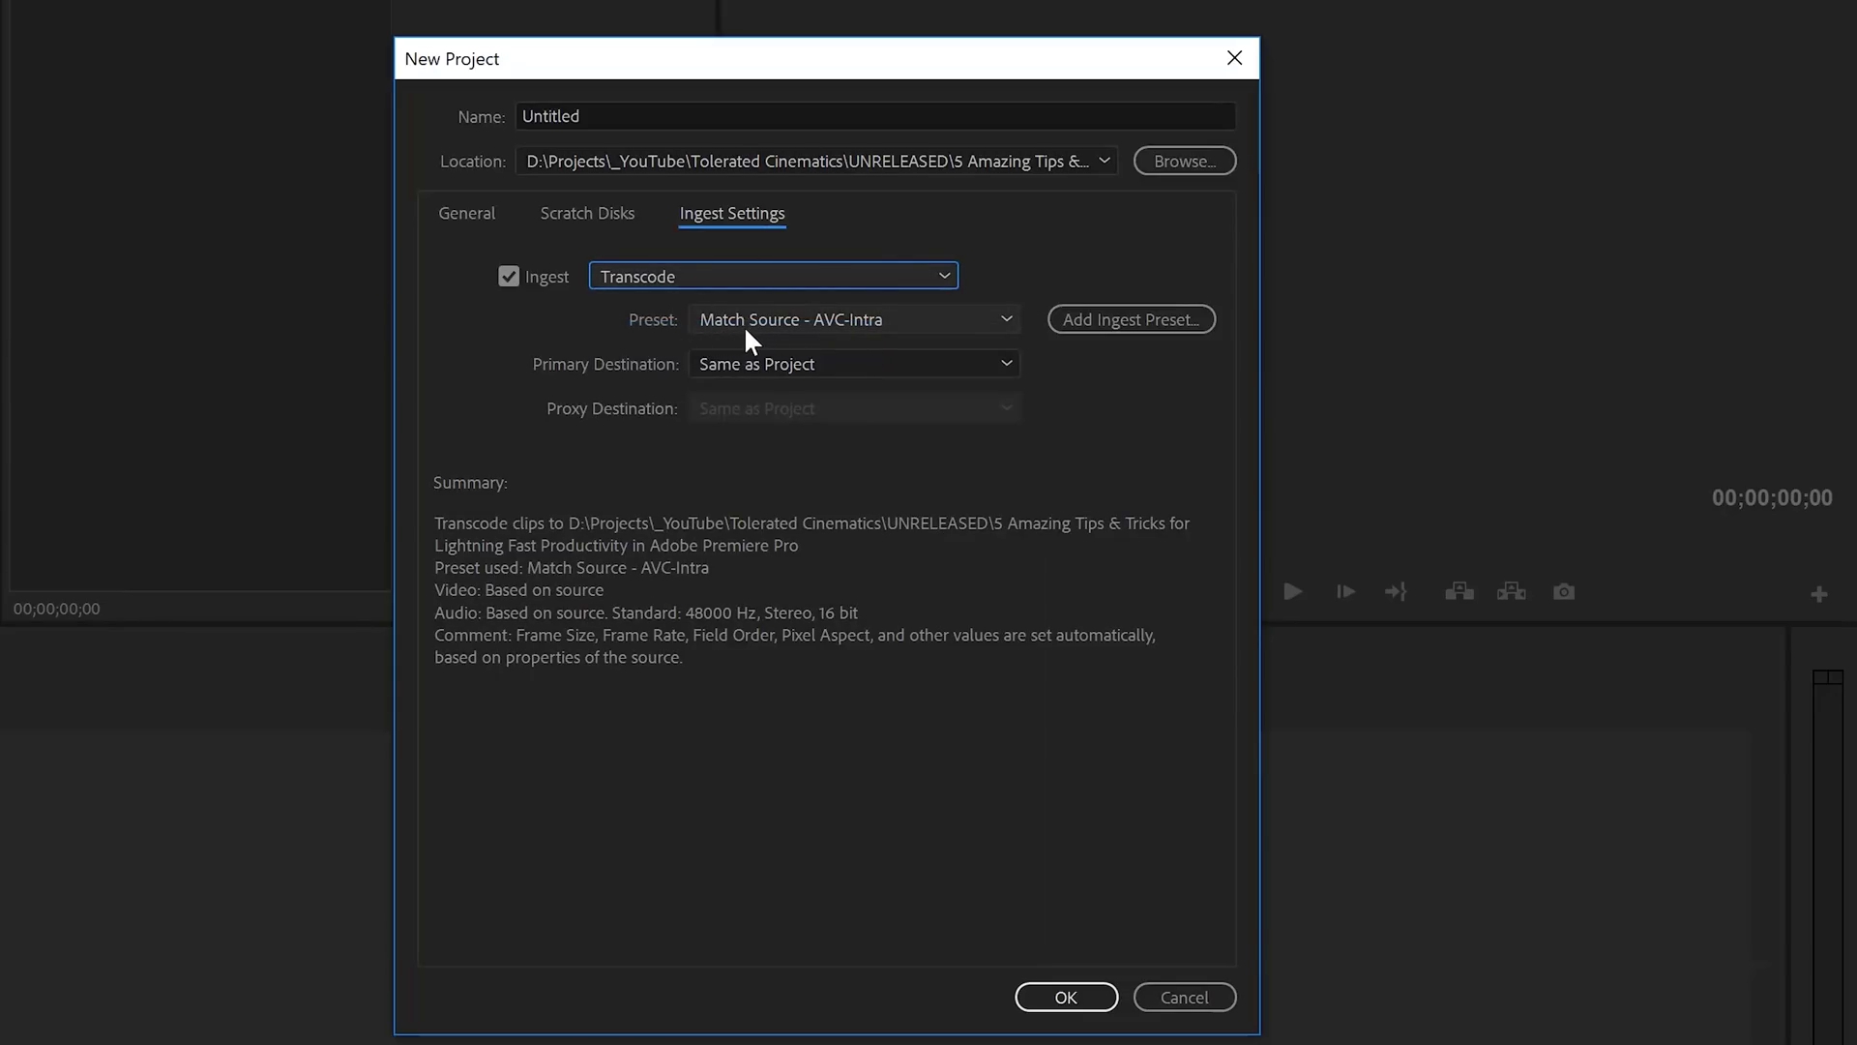
pyautogui.click(826, 323)
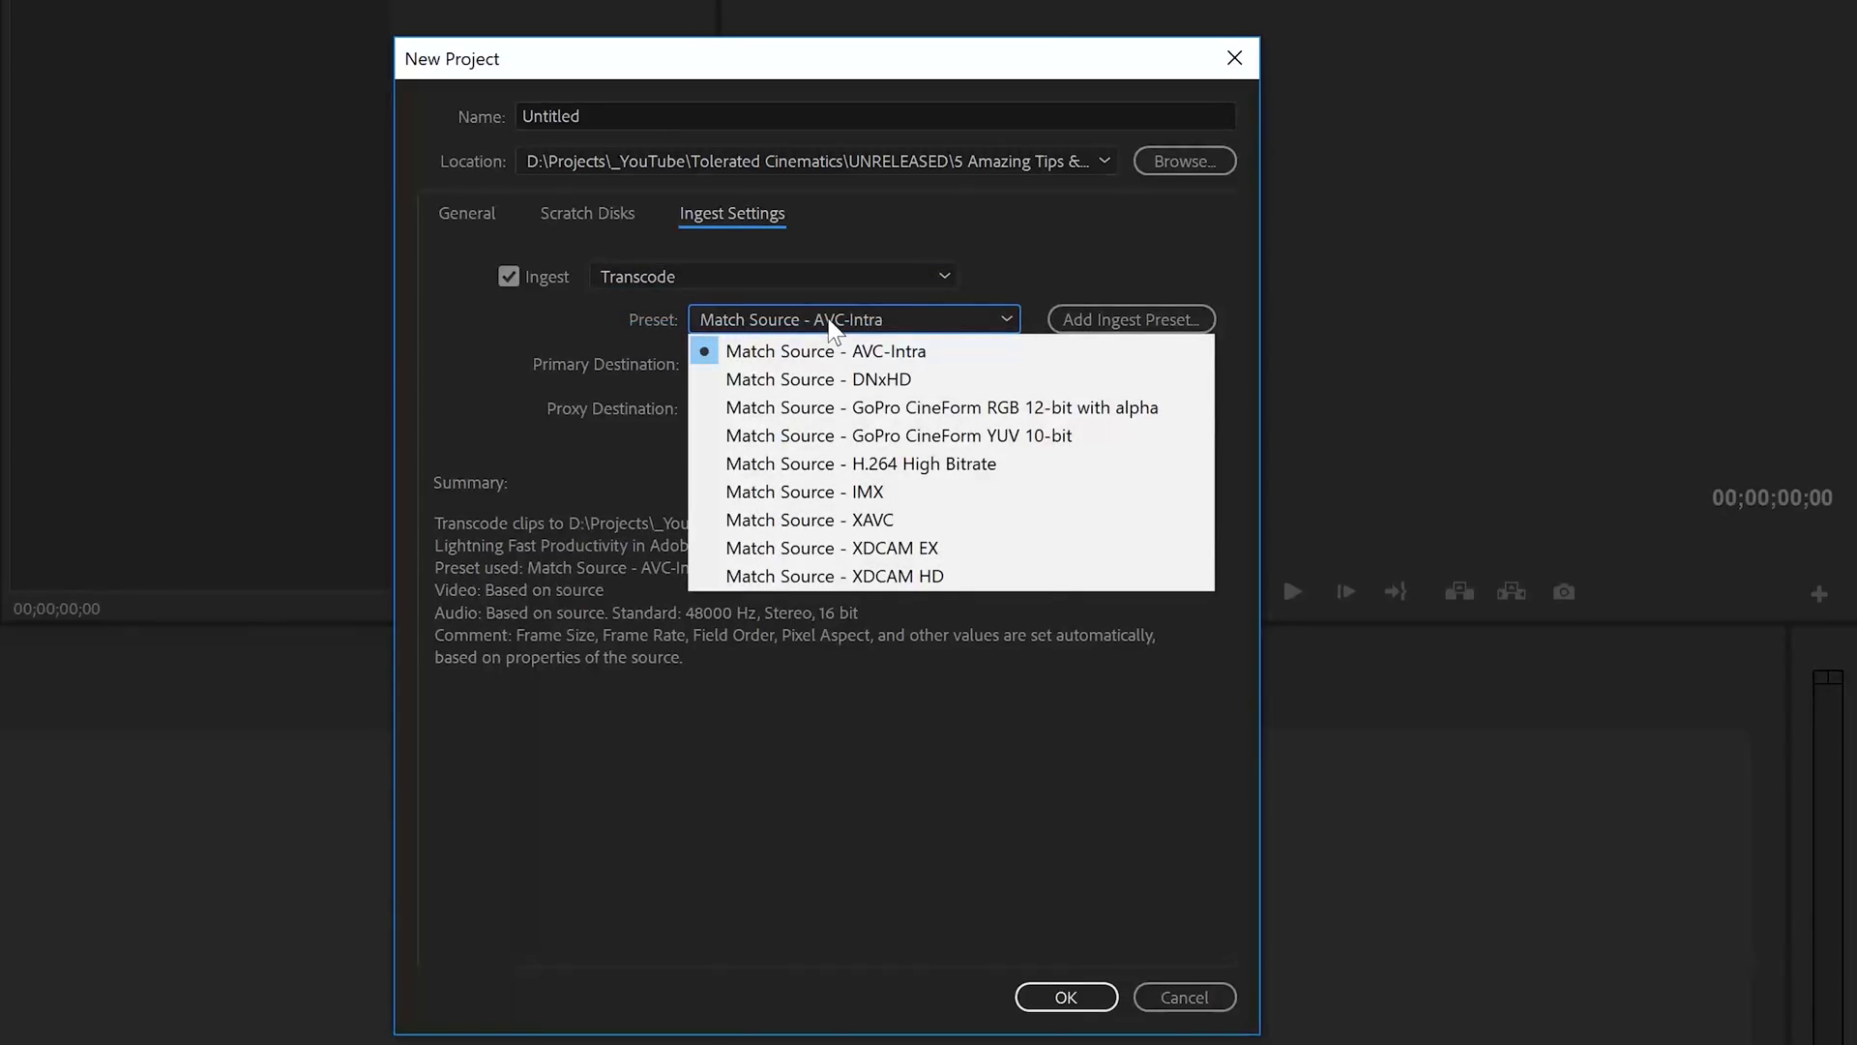
pyautogui.click(841, 379)
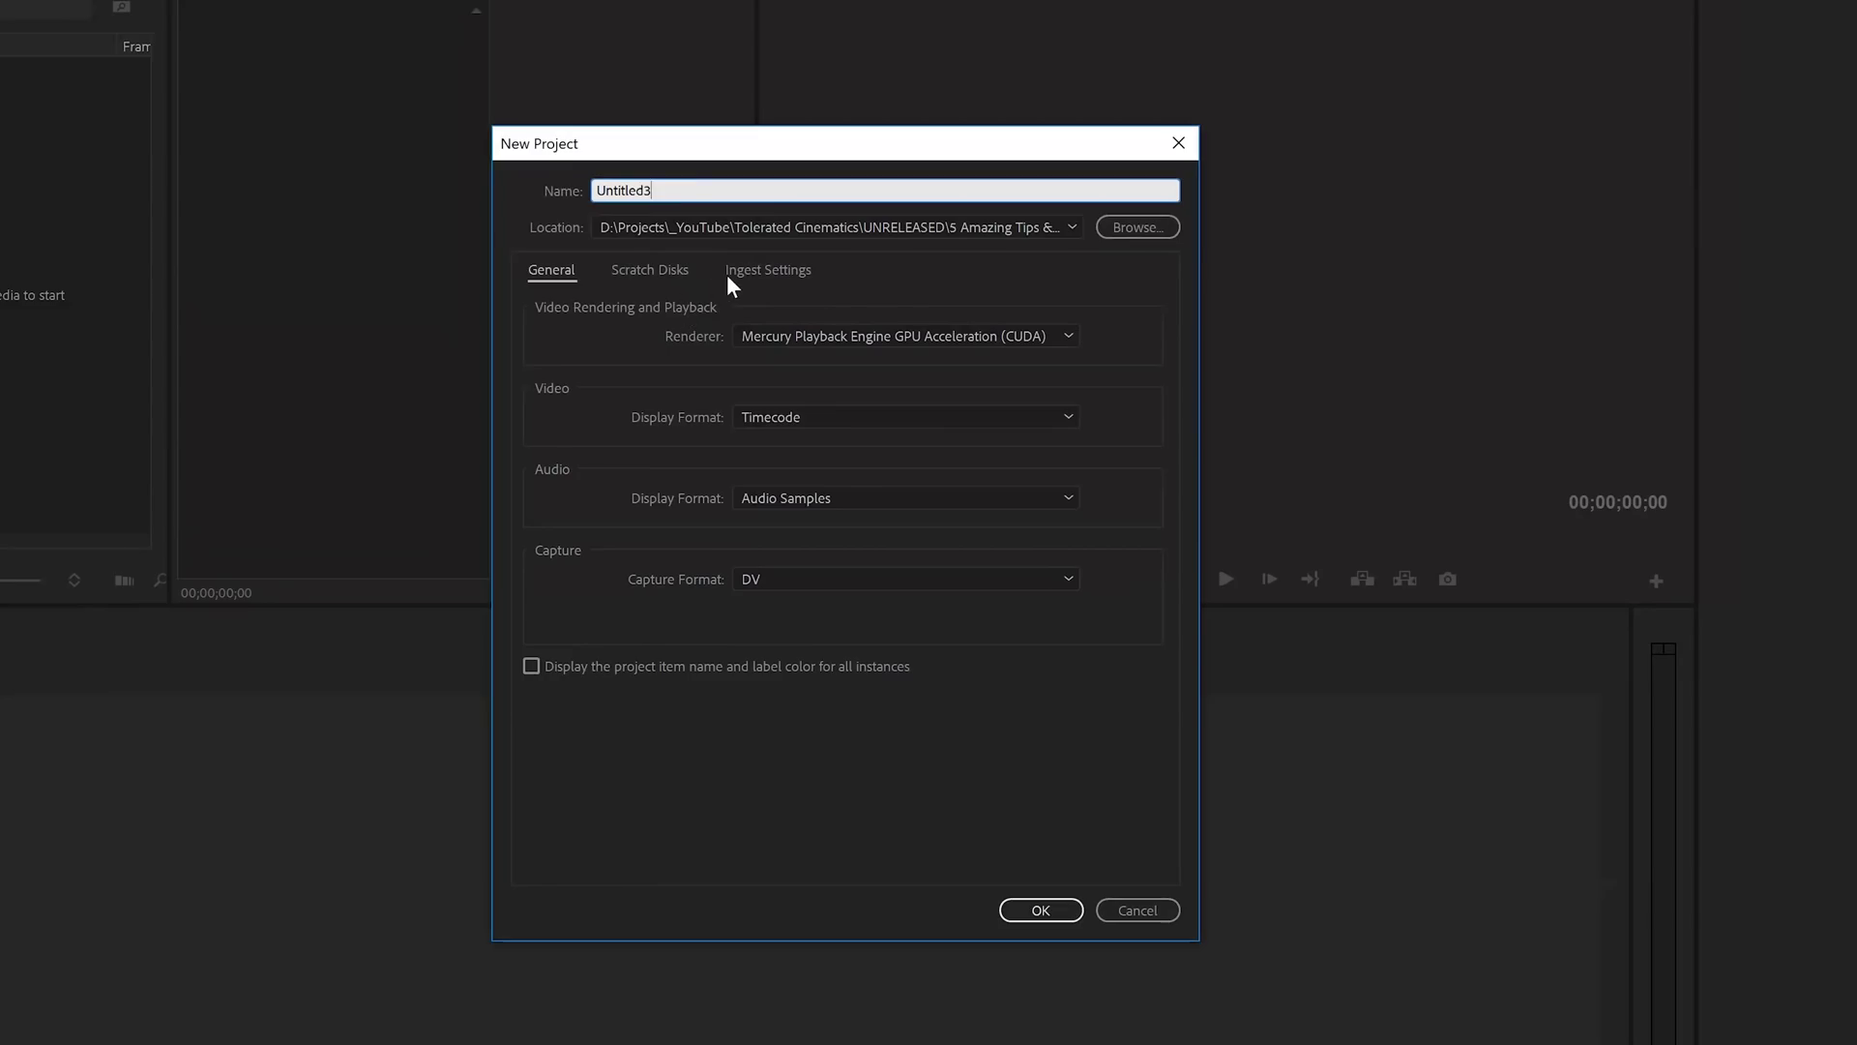
# Enable ingest set to Create Proxies with the 1280x720 H.264 preset.
pyautogui.click(741, 272)
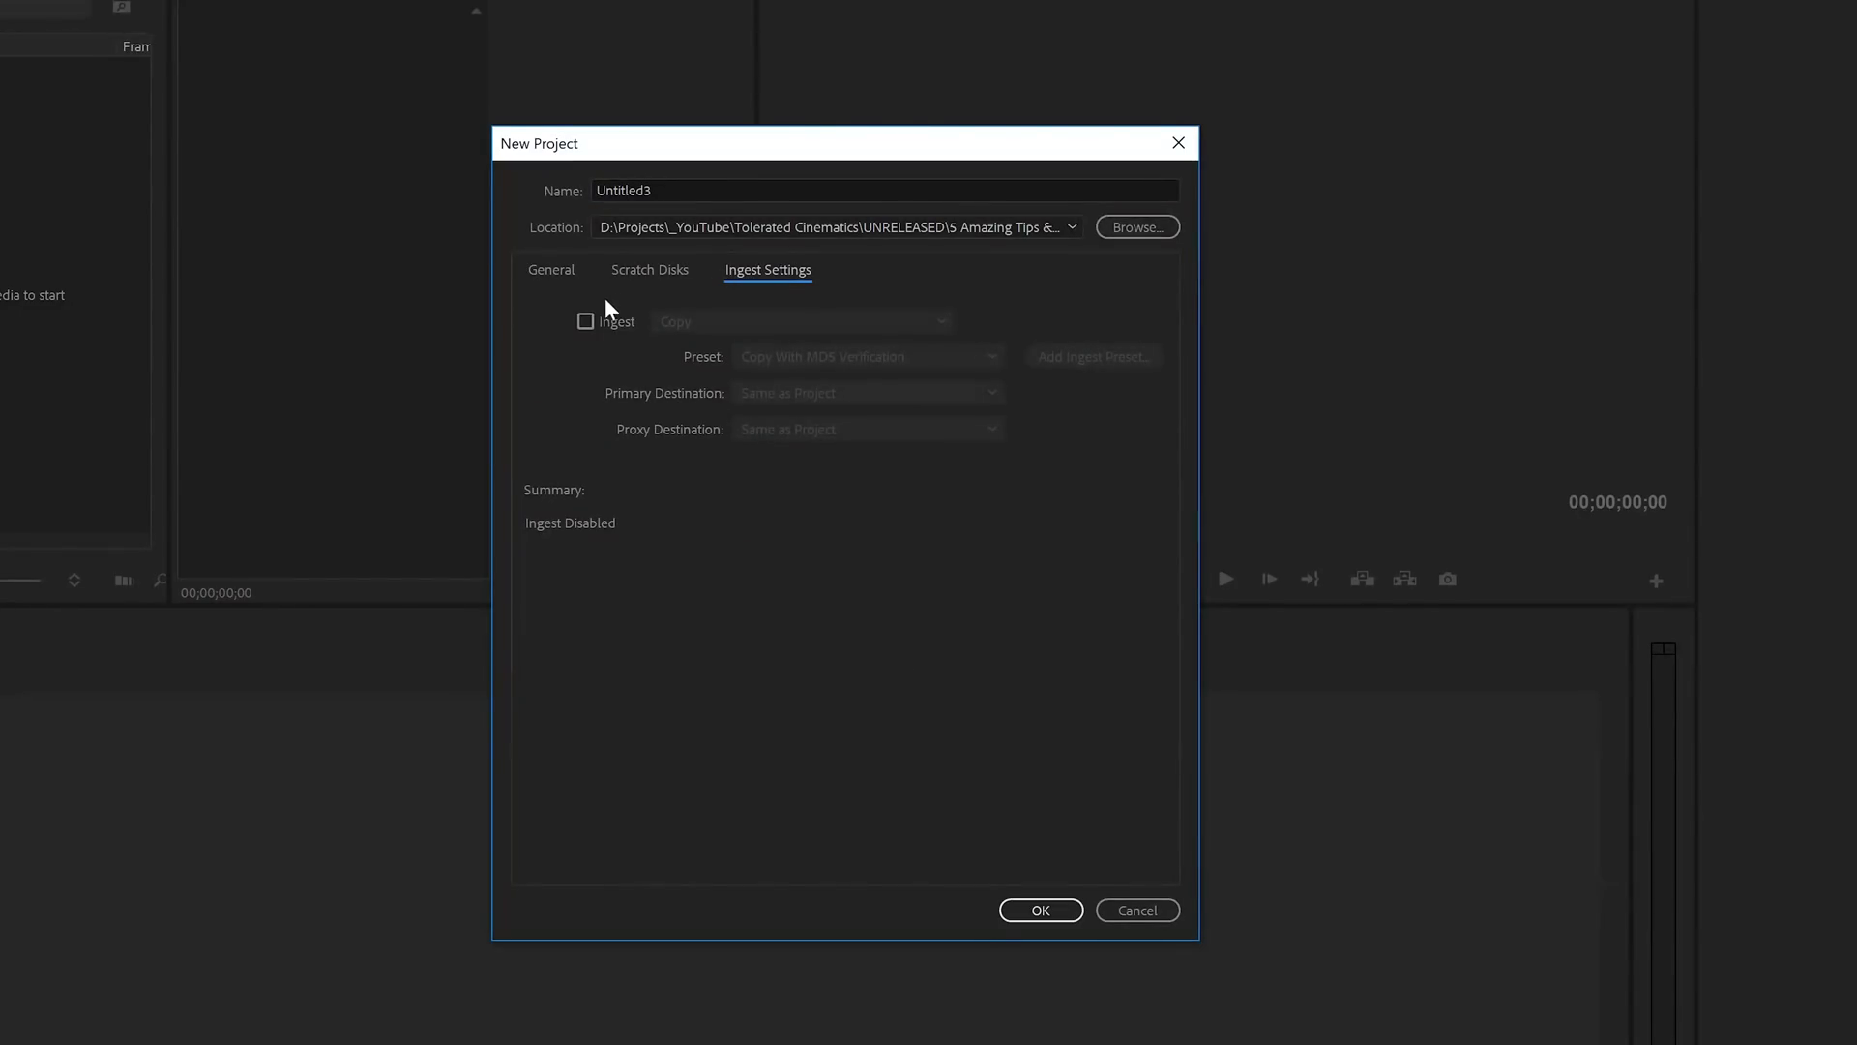
pyautogui.click(586, 322)
pyautogui.click(679, 319)
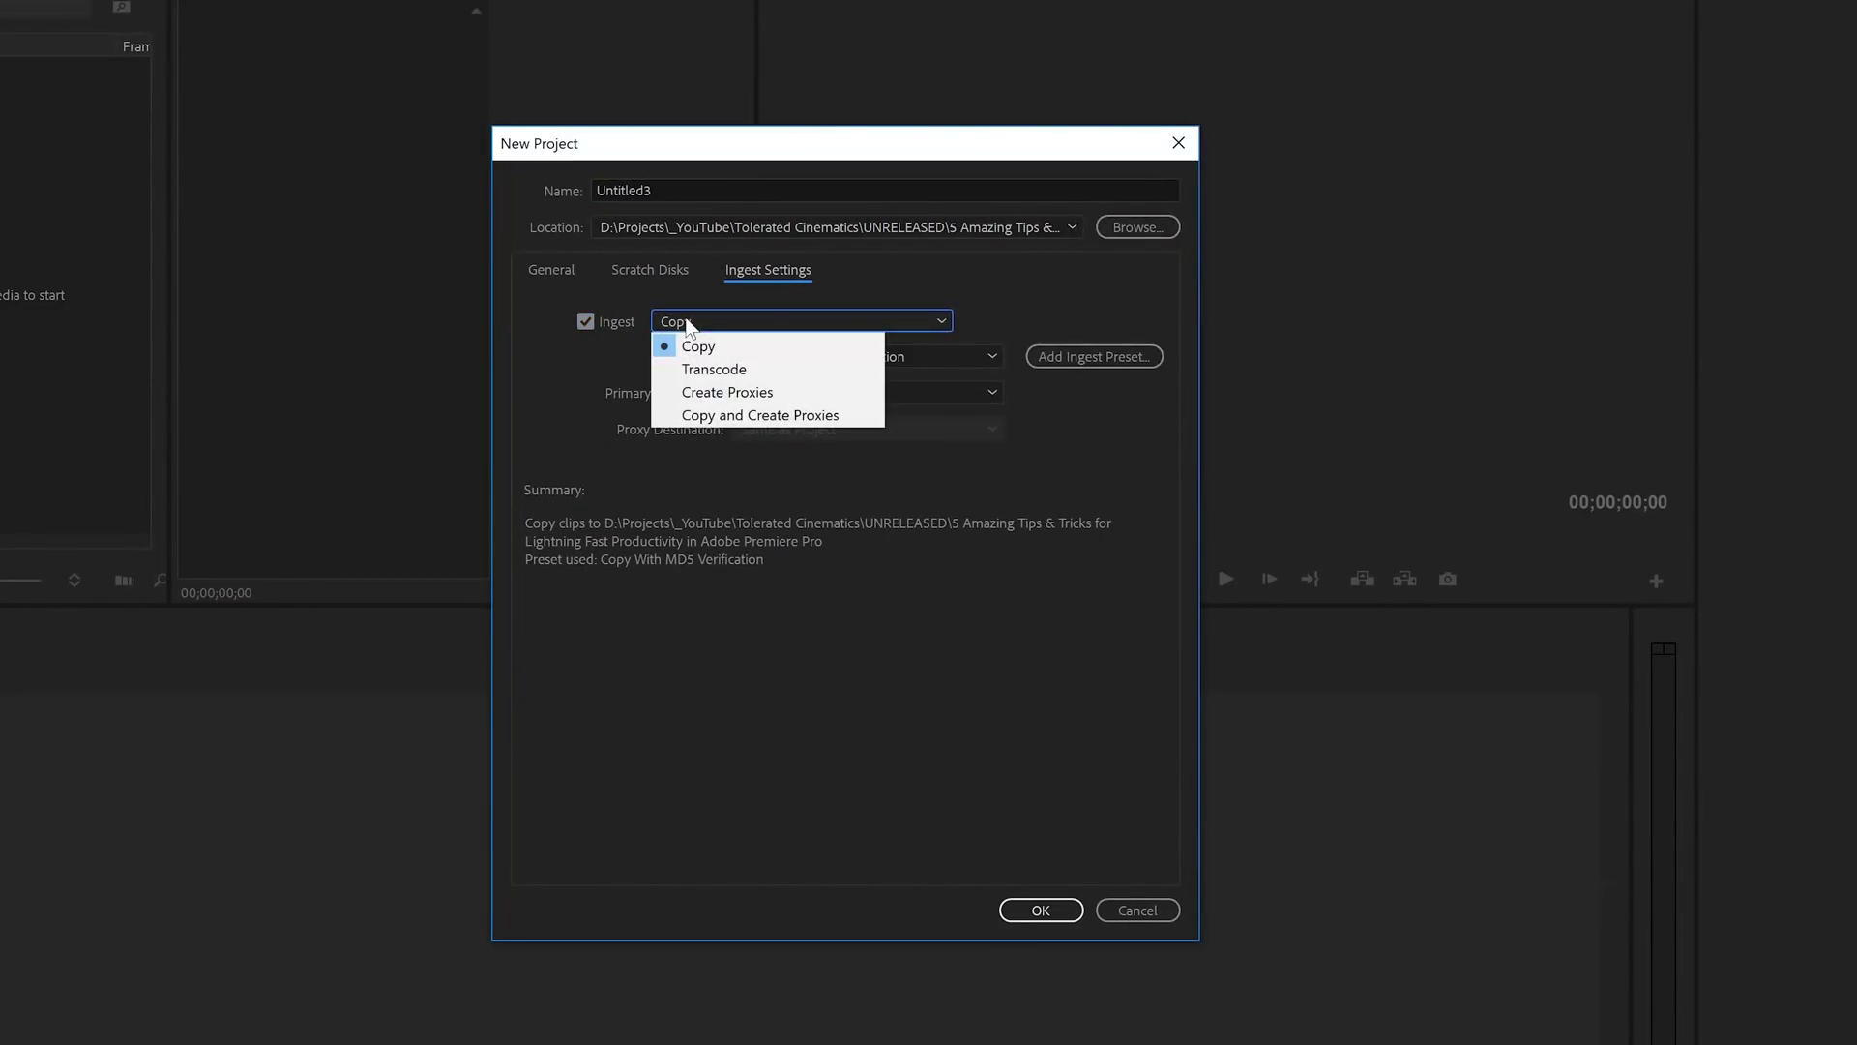
pyautogui.click(697, 391)
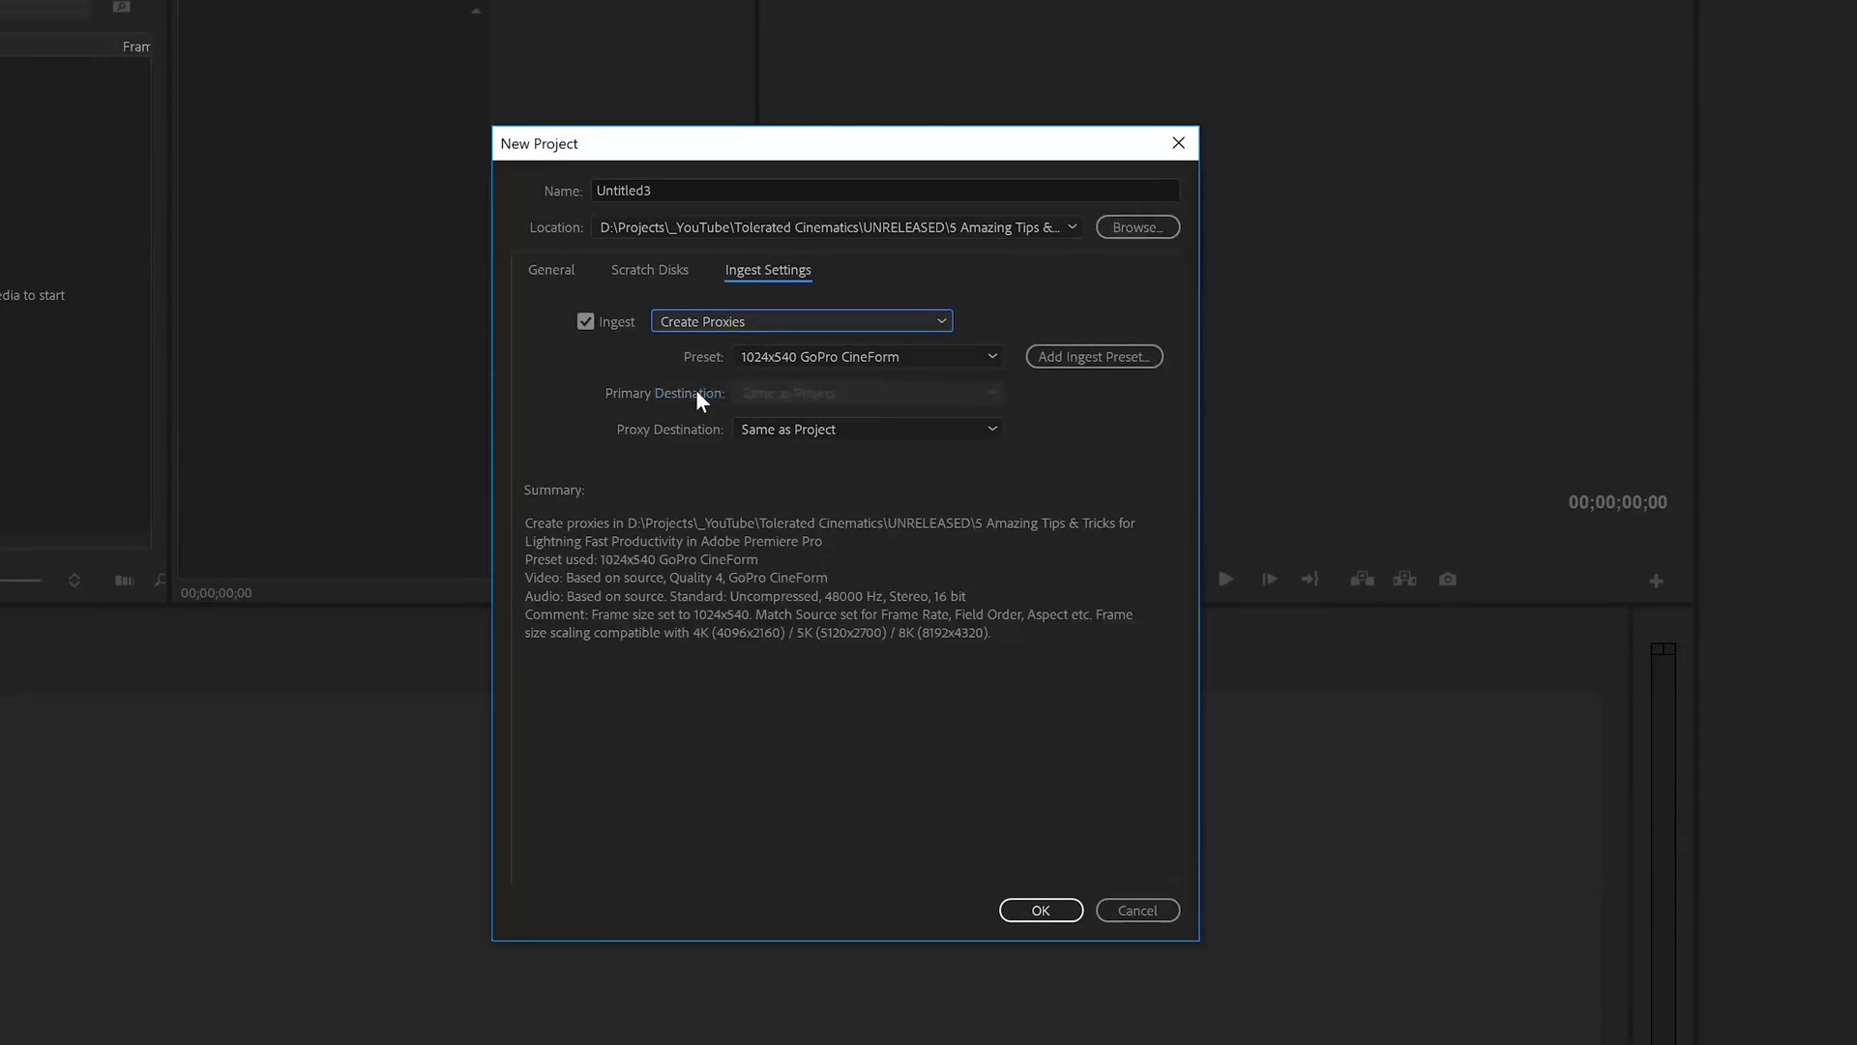
pyautogui.click(809, 358)
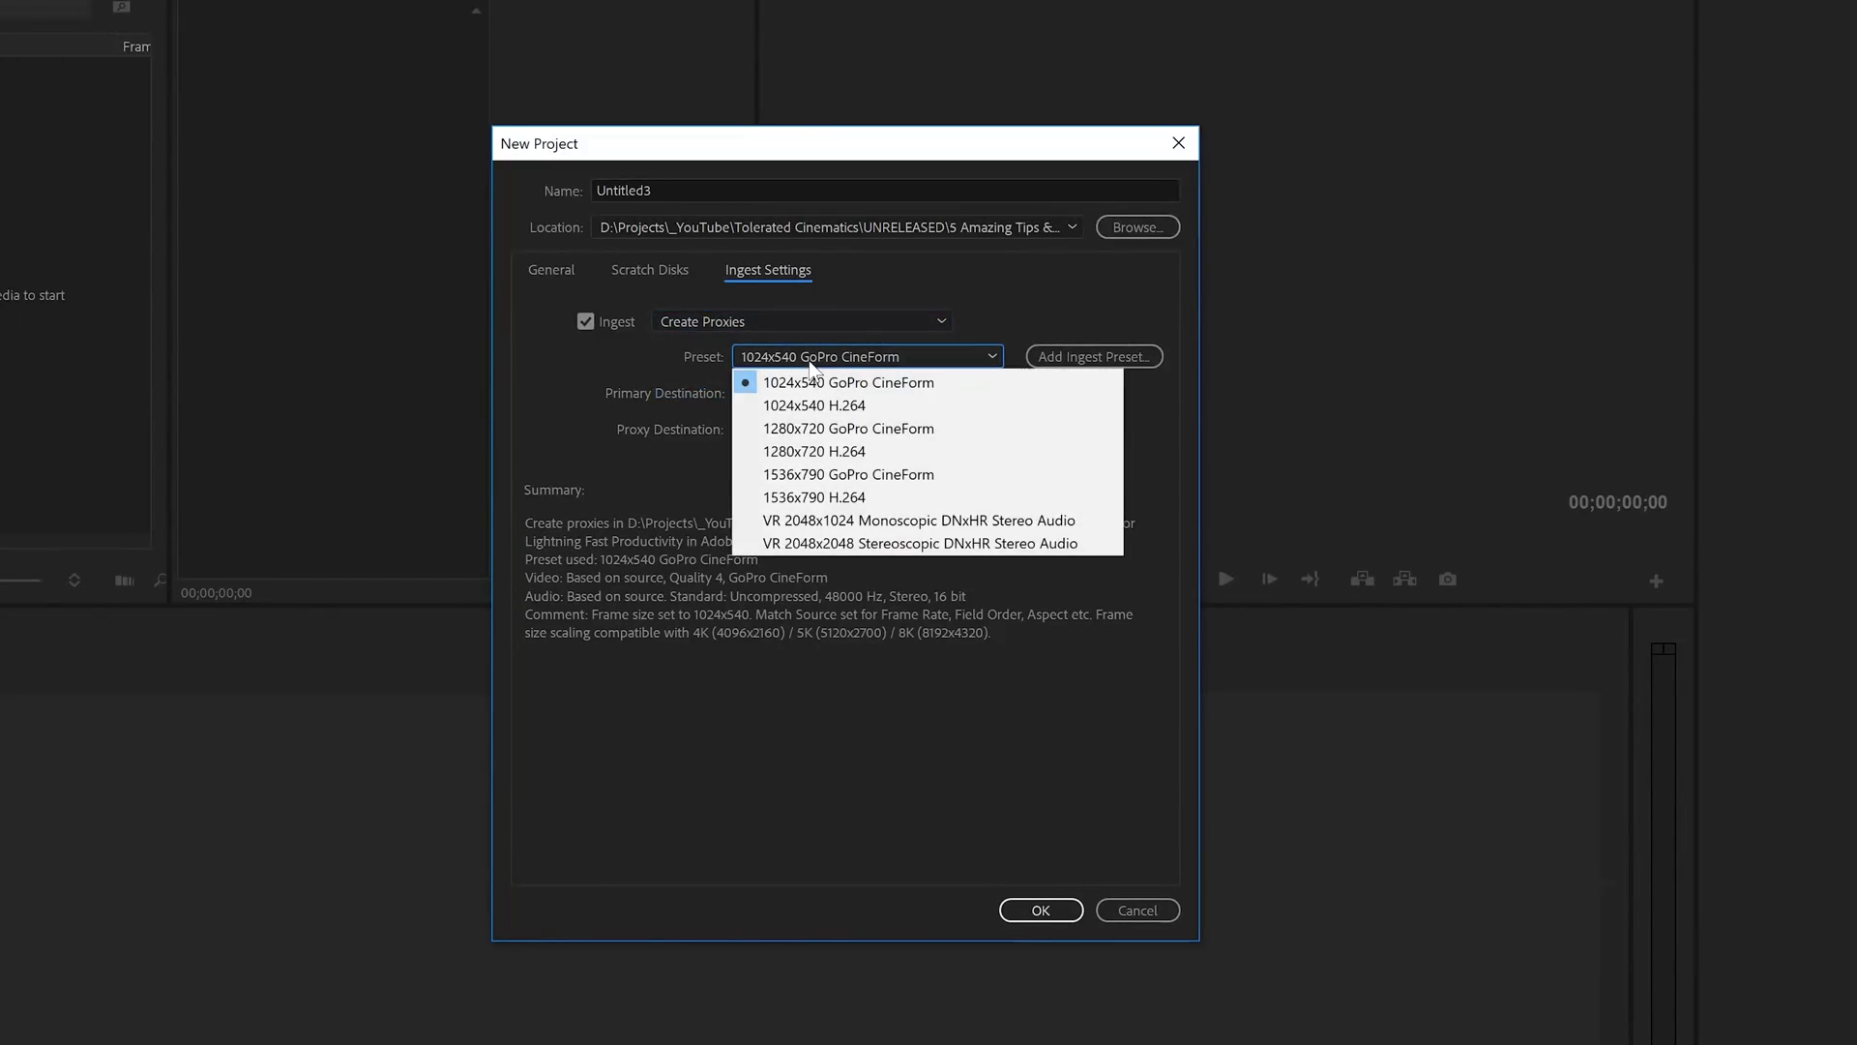
pyautogui.click(852, 453)
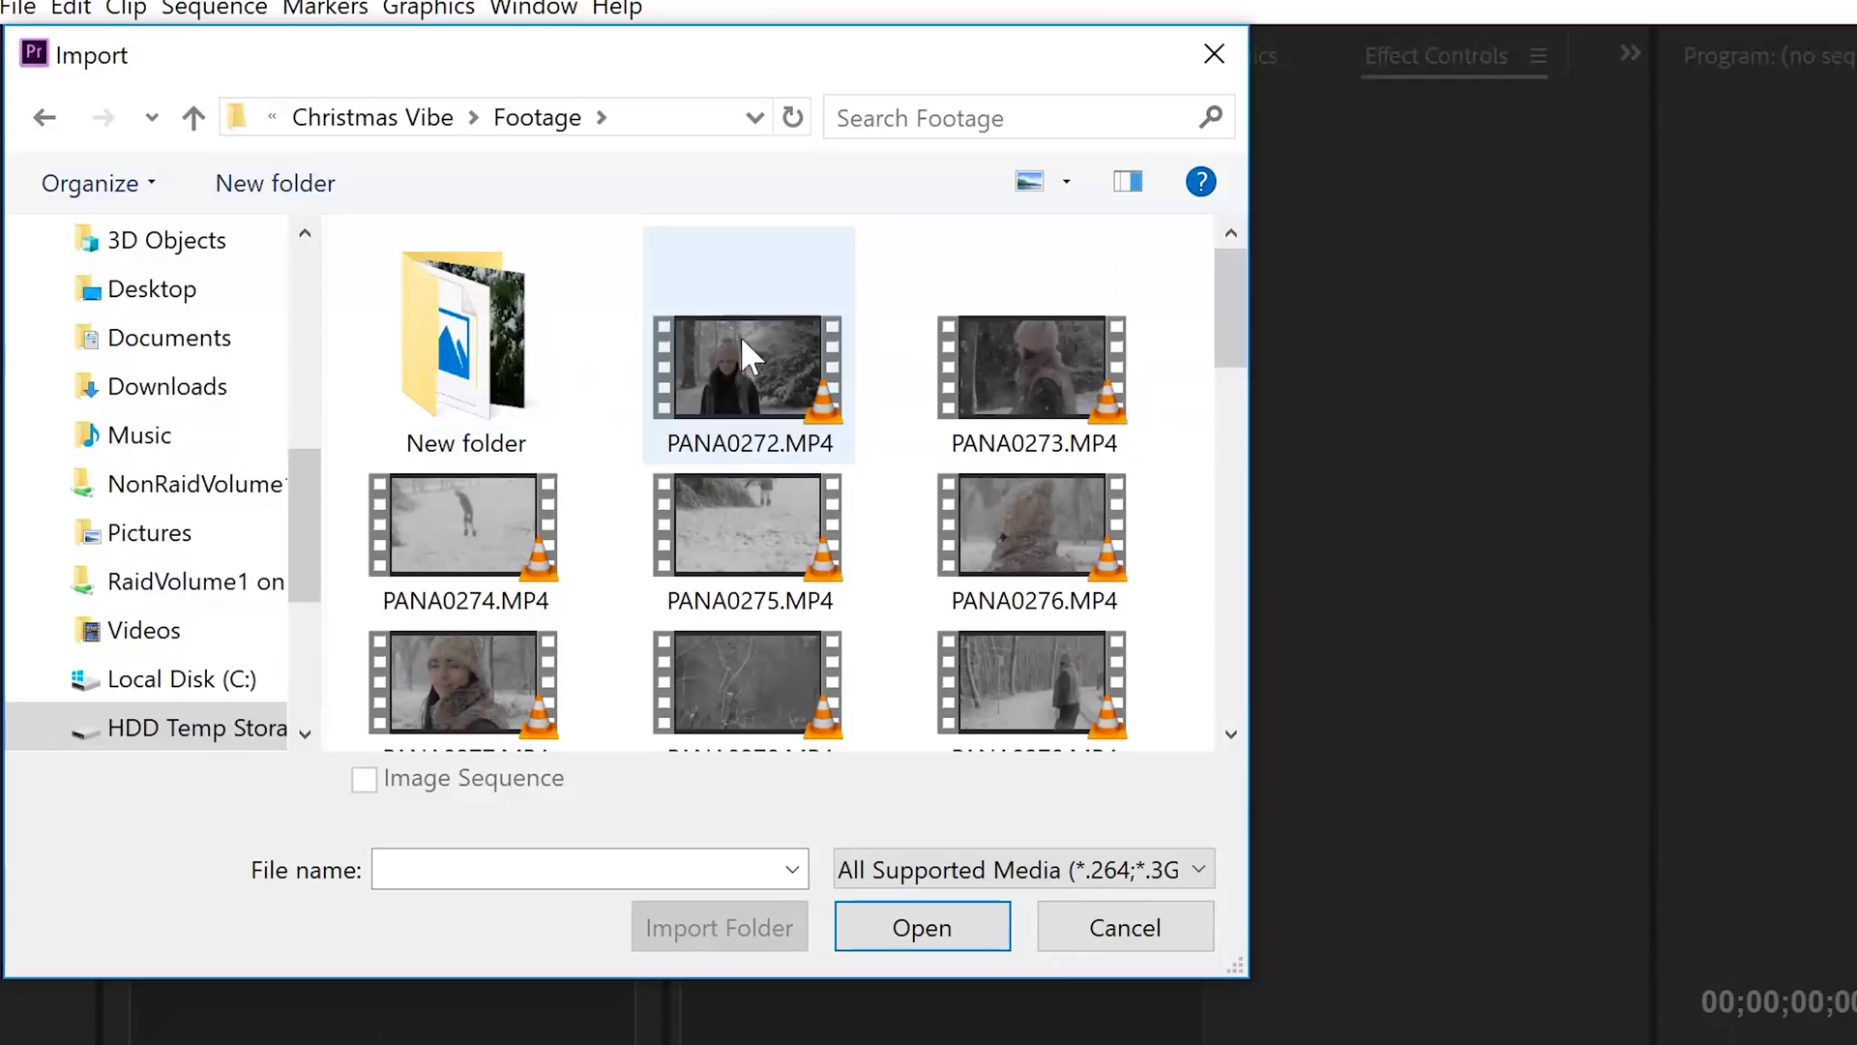
# Select clips PANA0272.MP4 through PANA0302.MP4 and import them.
pyautogui.scroll(-5, 764, 387)
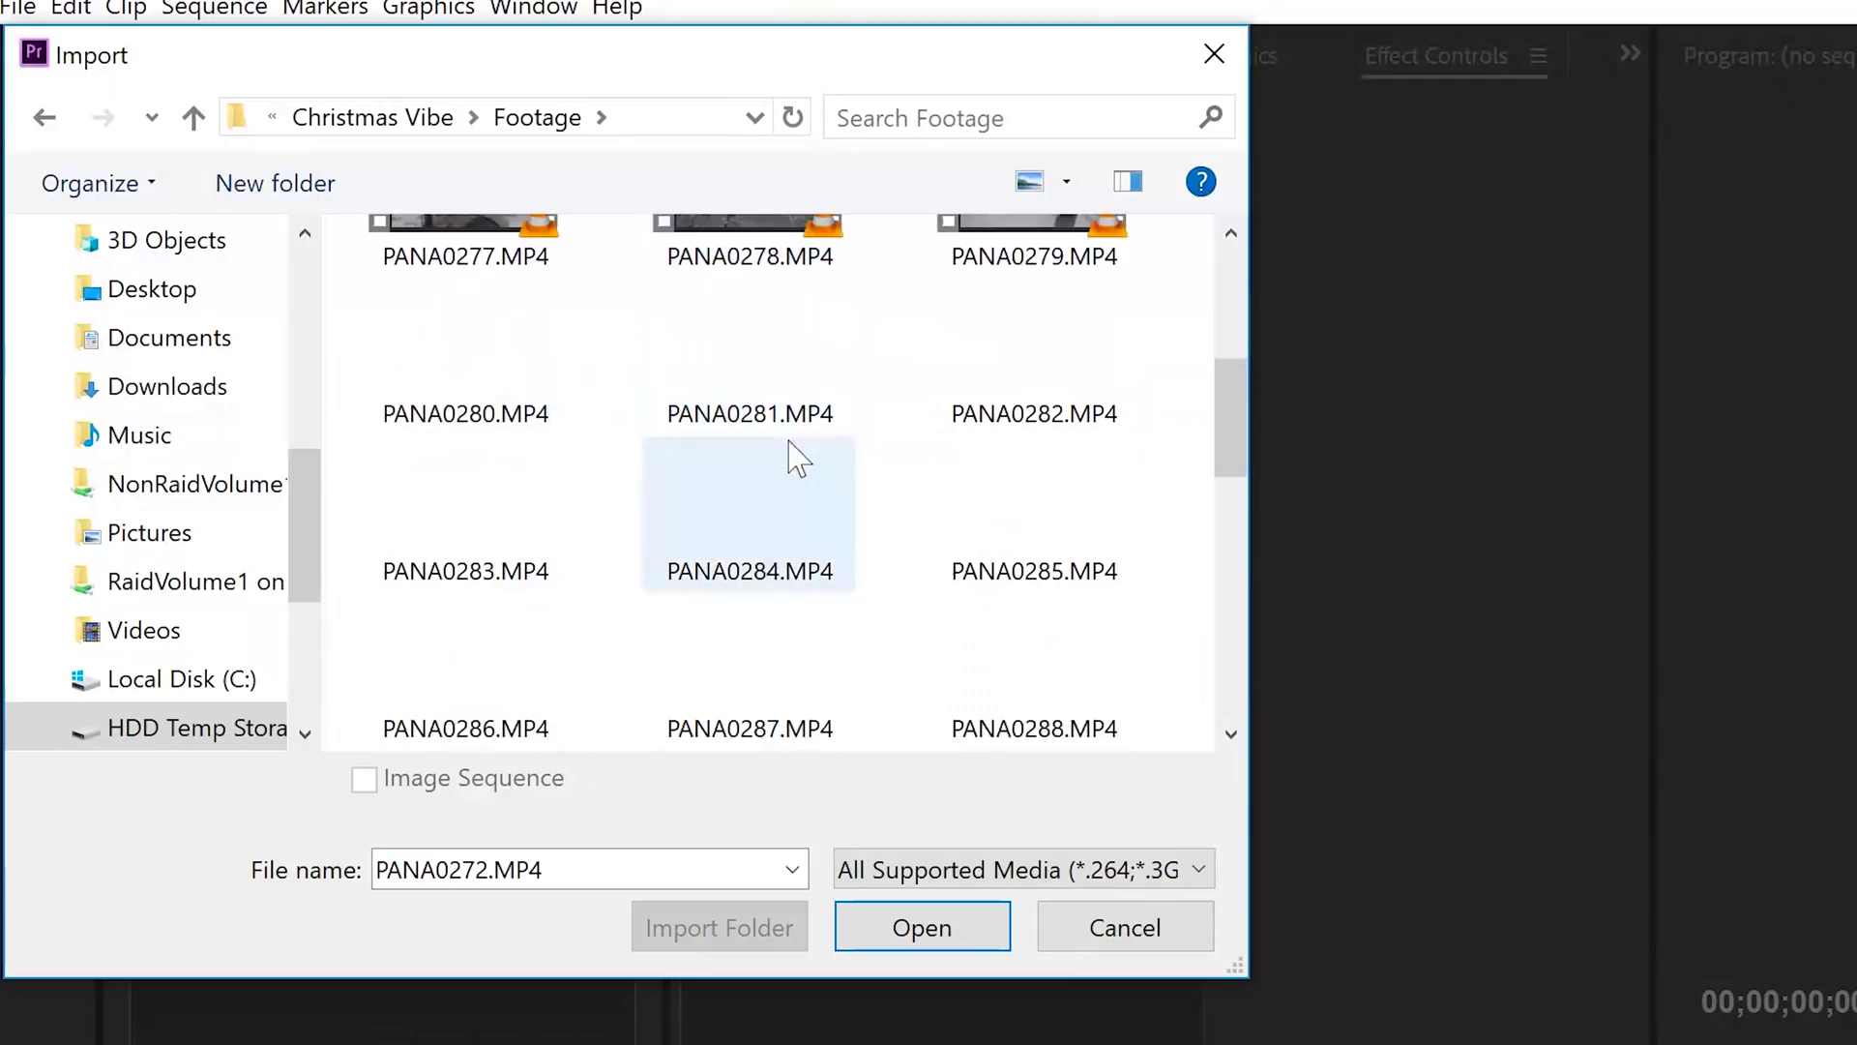
pyautogui.scroll(-5, 798, 455)
pyautogui.keyDown('shift'); pyautogui.click(778, 646); pyautogui.keyUp('shift')
pyautogui.click(972, 930)
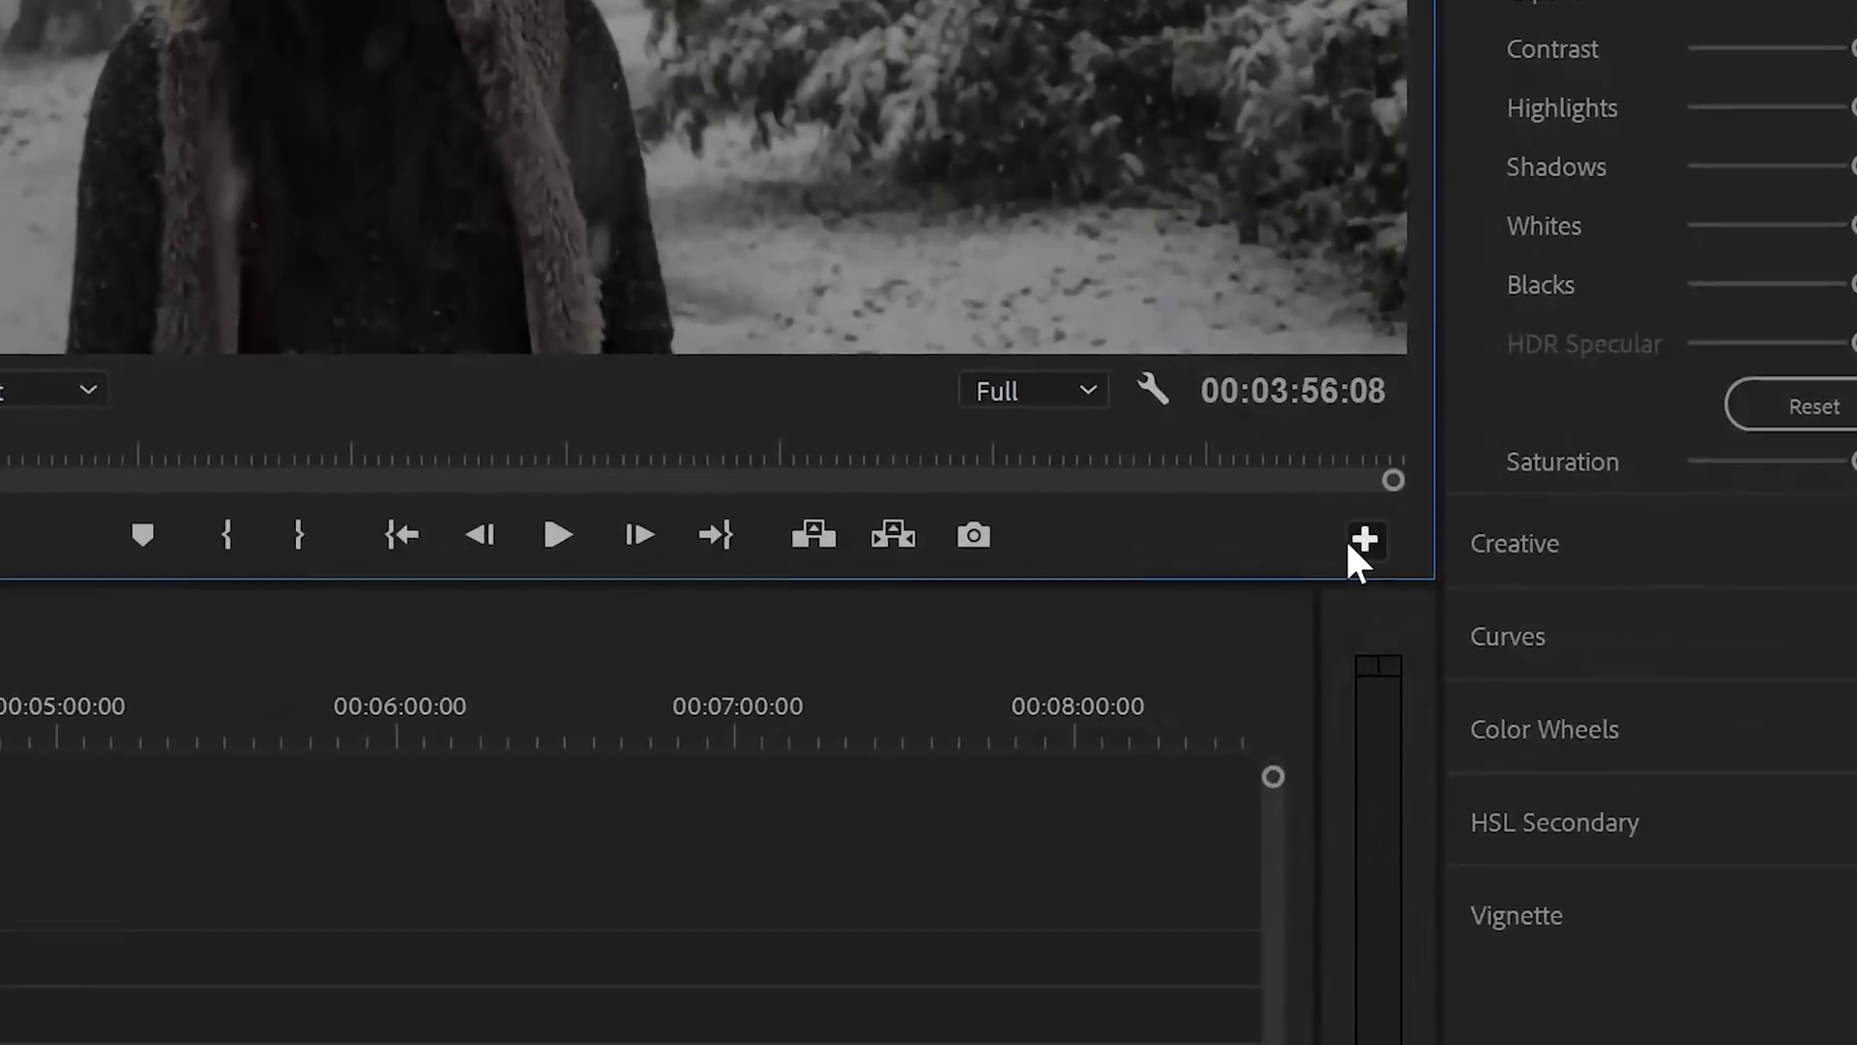
# Add the Toggle Proxies button to the Program Monitor's button bar.
pyautogui.click(1493, 561)
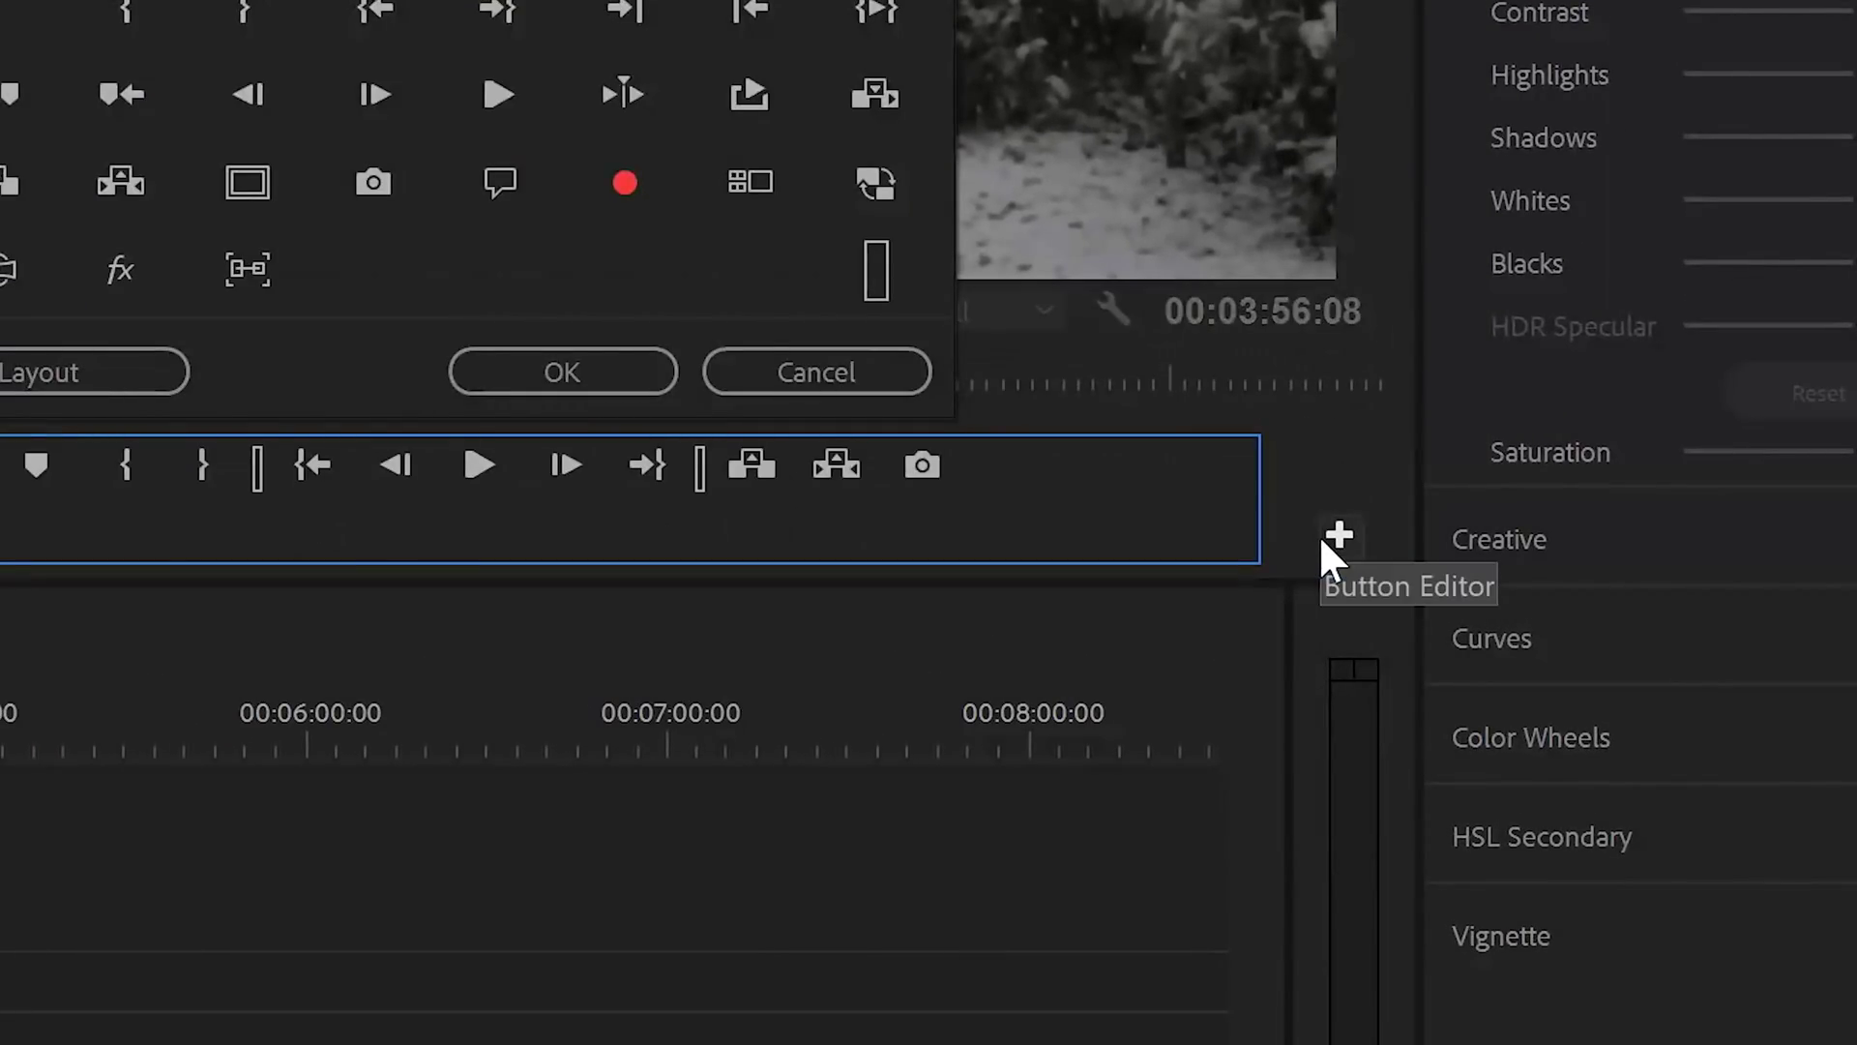
pyautogui.press('Escape')
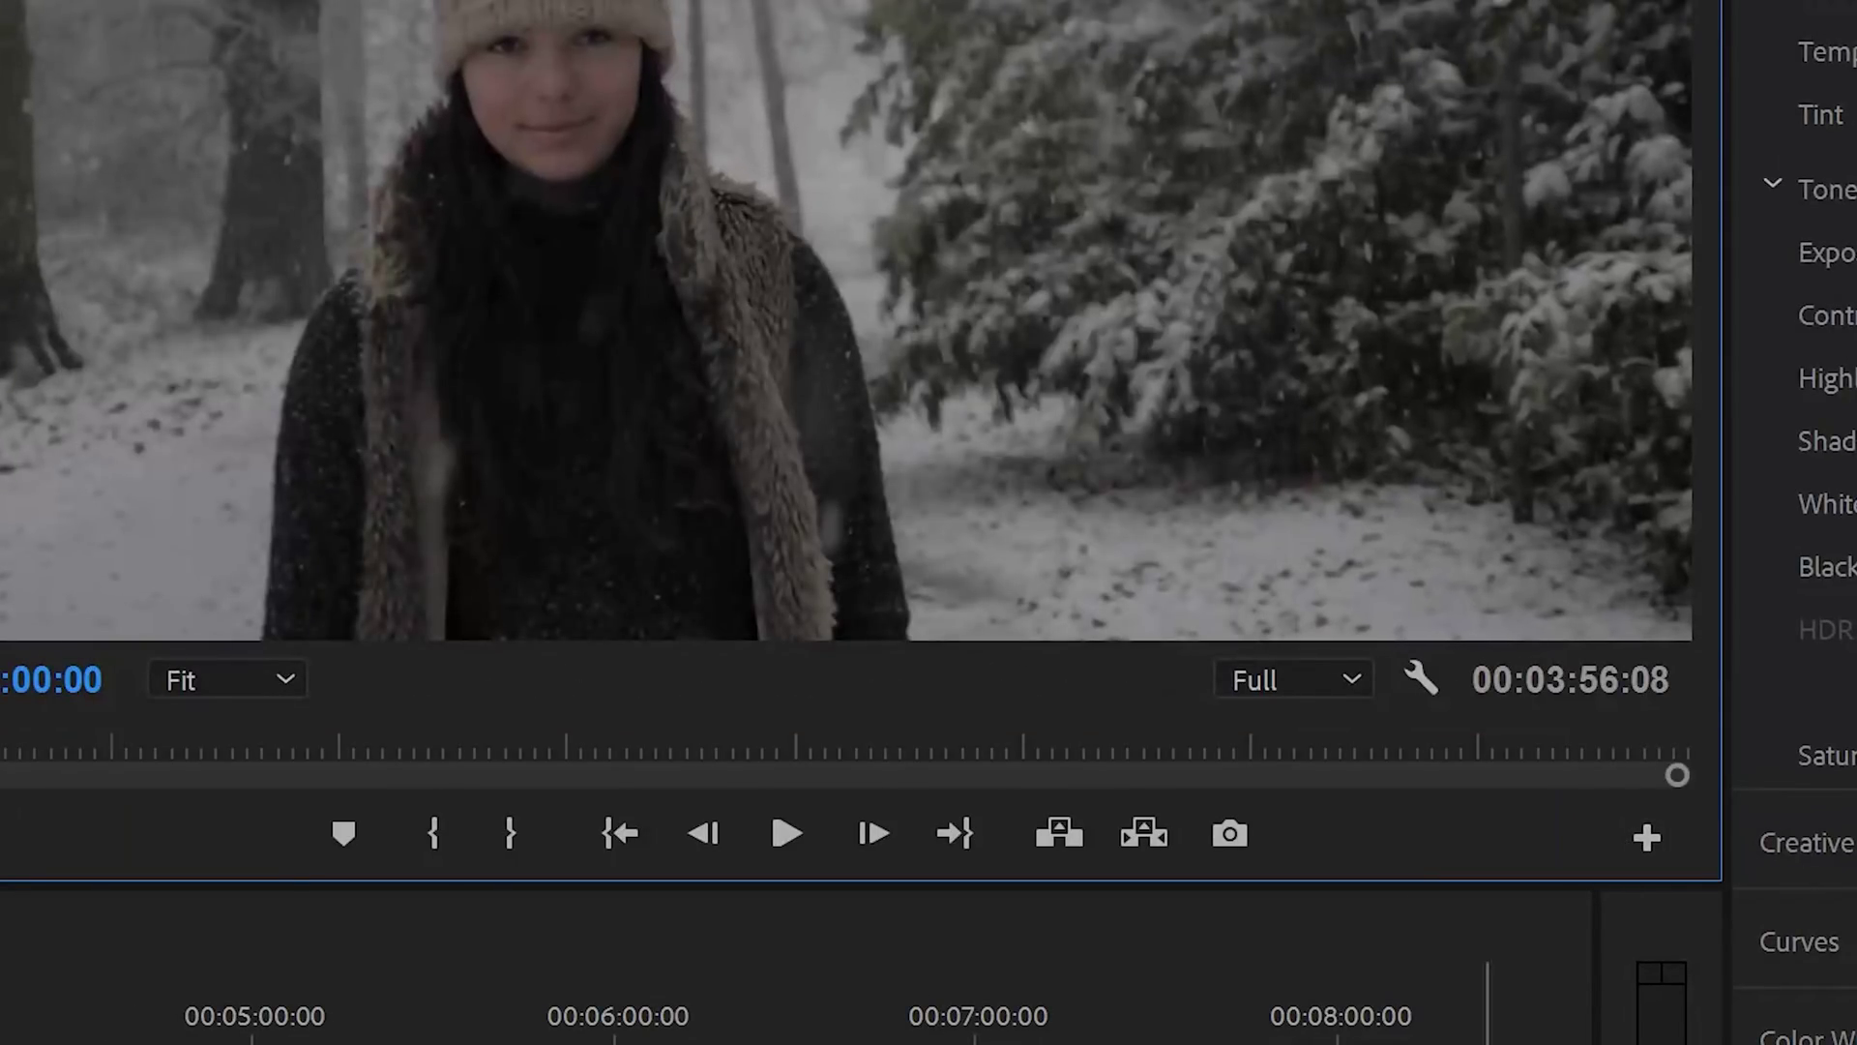
pyautogui.click(1640, 840)
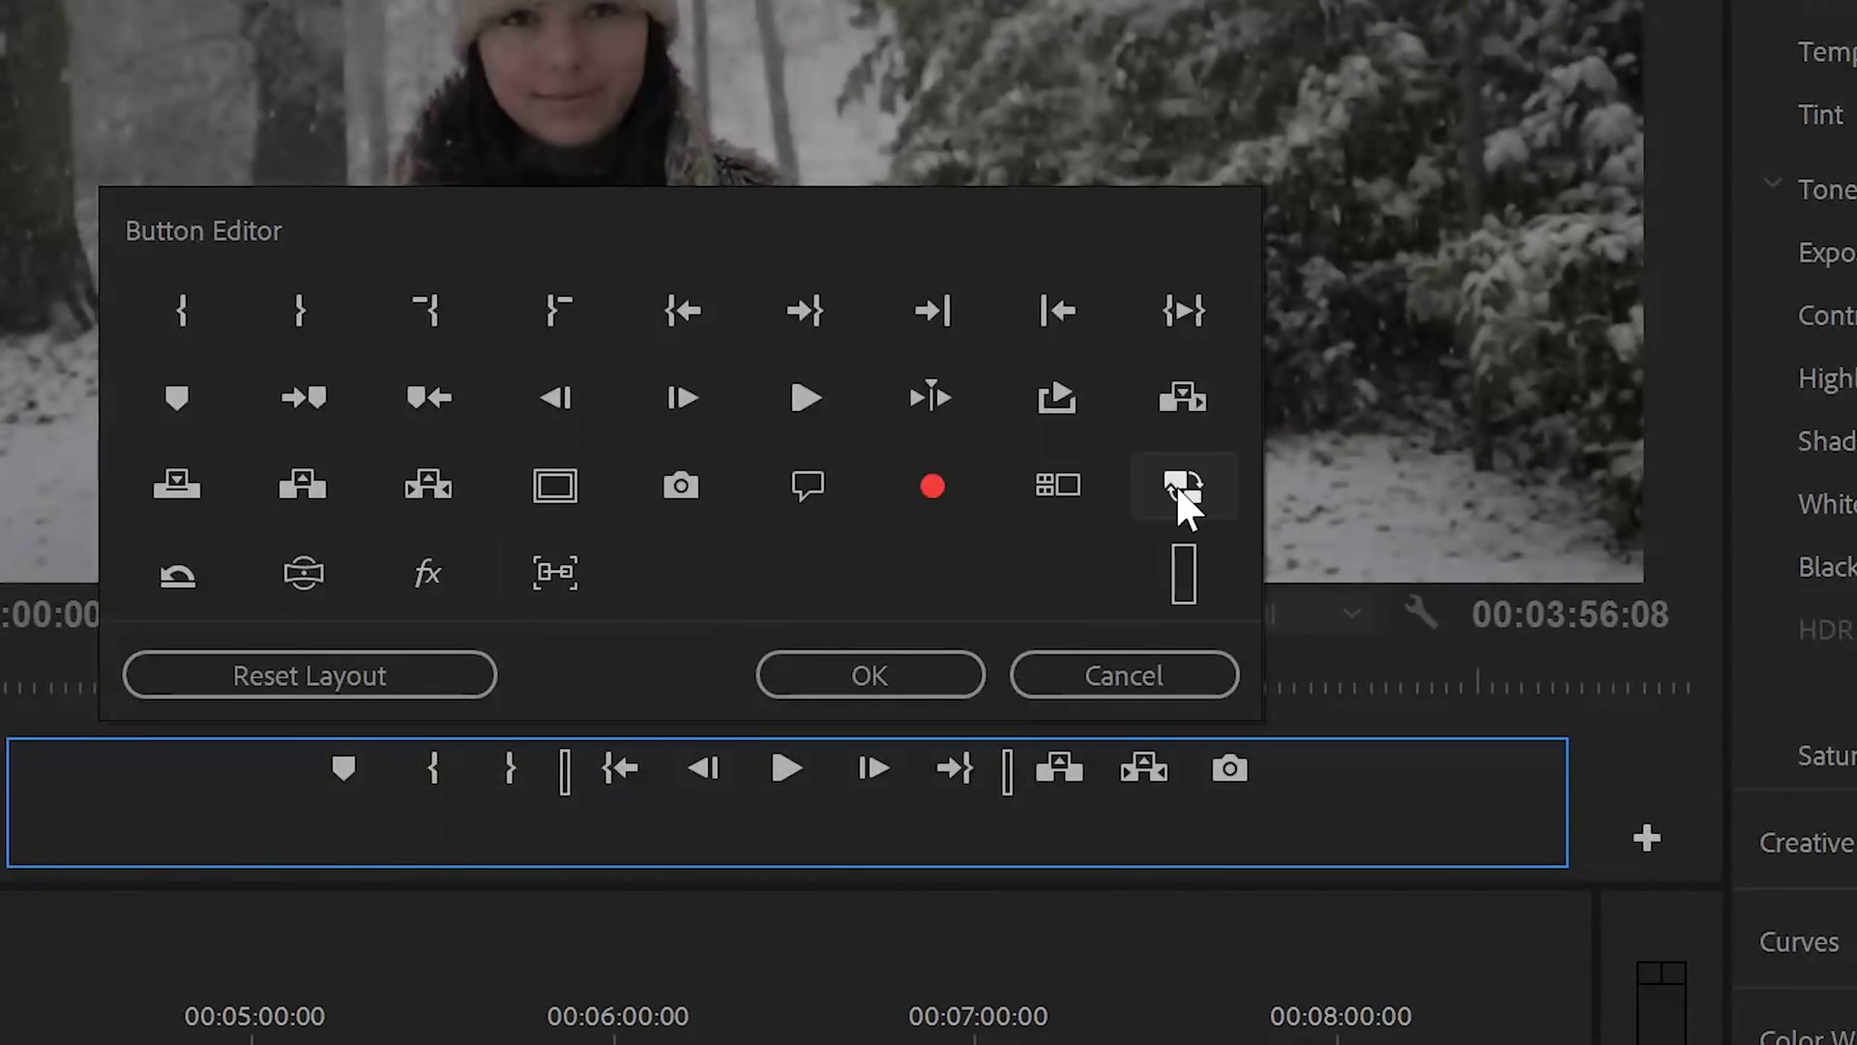
pyautogui.moveTo(1157, 486); pyautogui.dragTo(1229, 820)
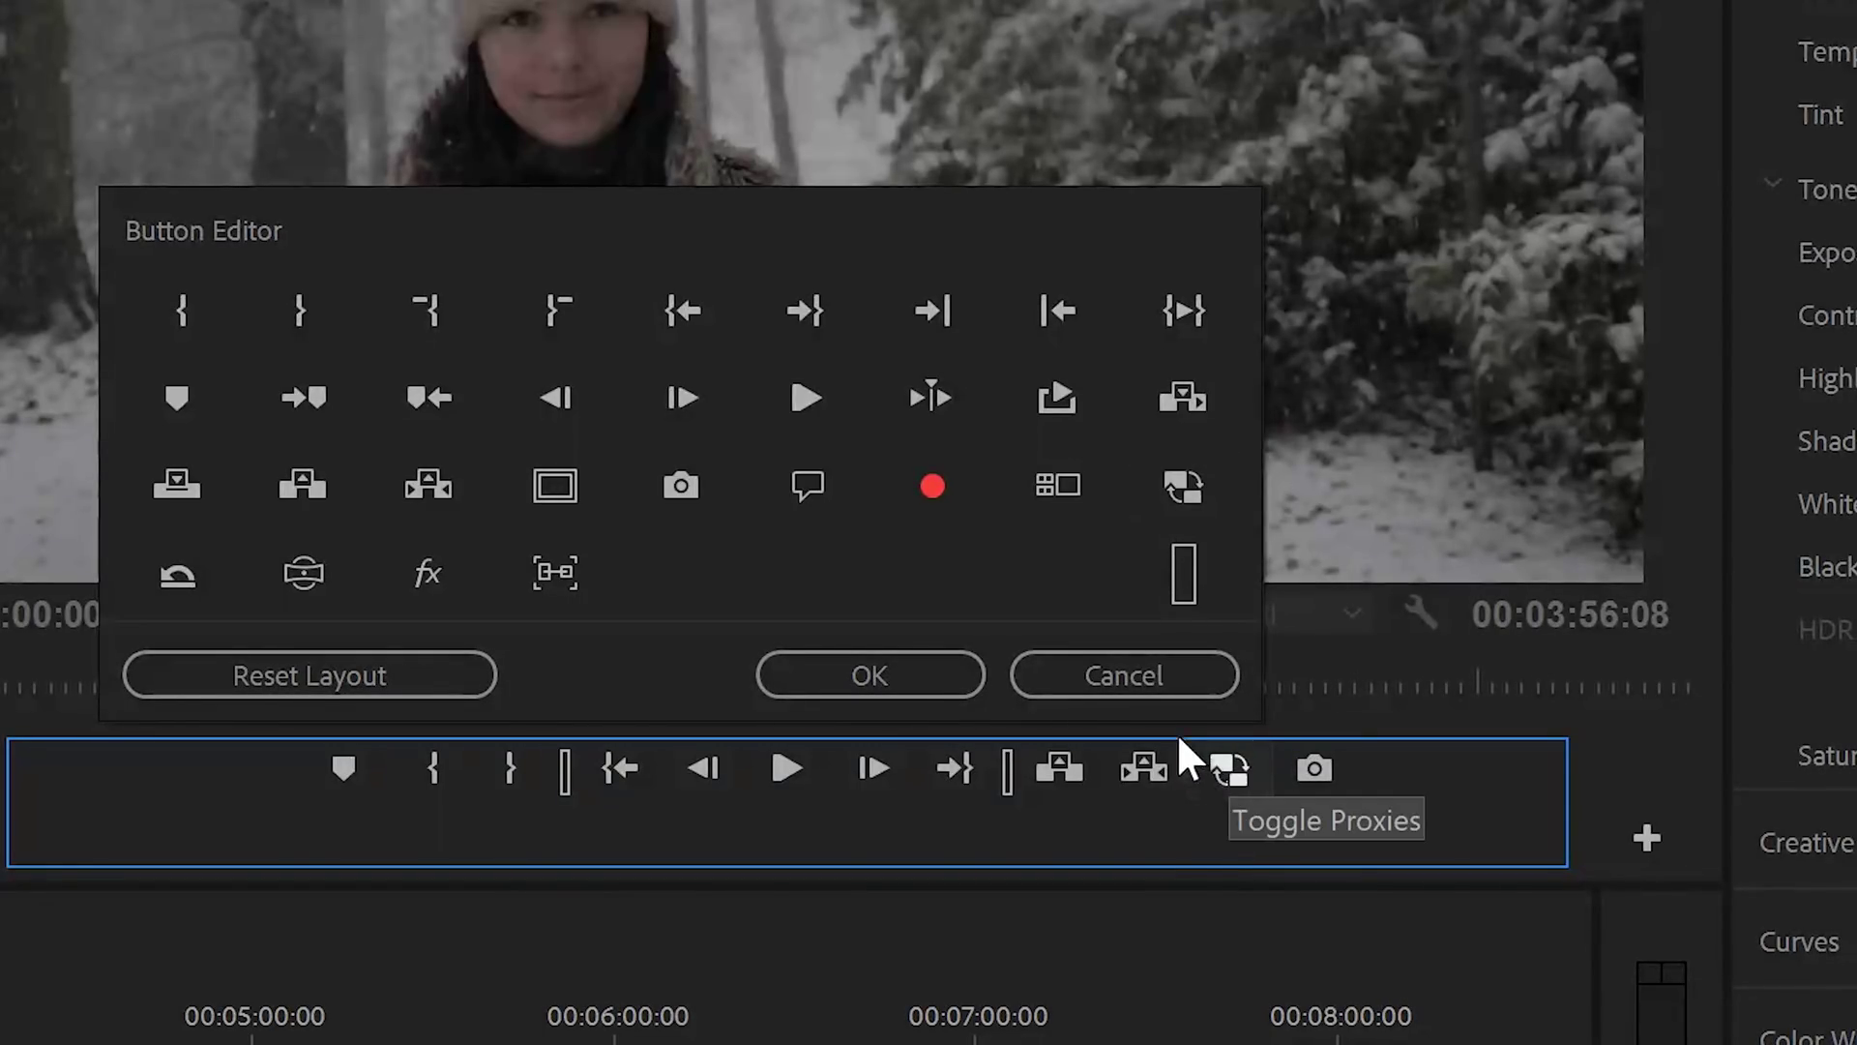
pyautogui.click(896, 681)
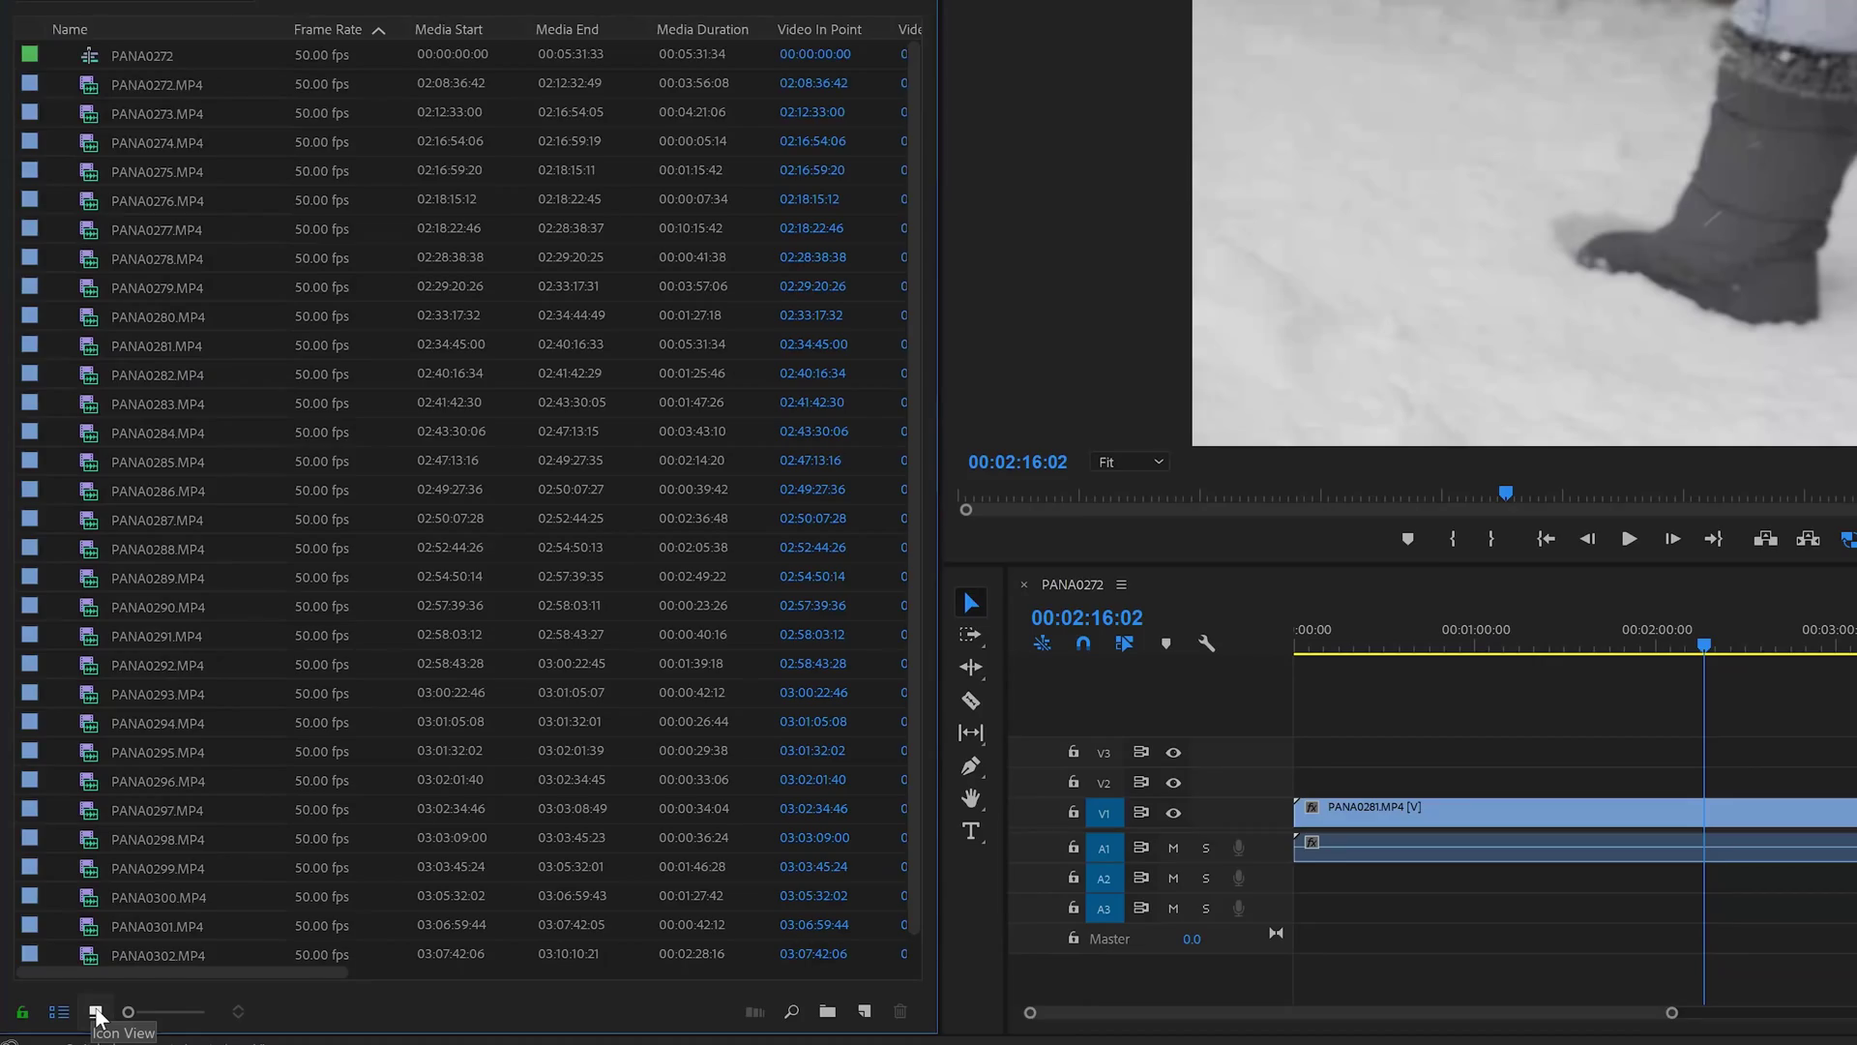
# Switch the Project panel to Icon View and enlarge the clip thumbnails.
pyautogui.click(96, 1011)
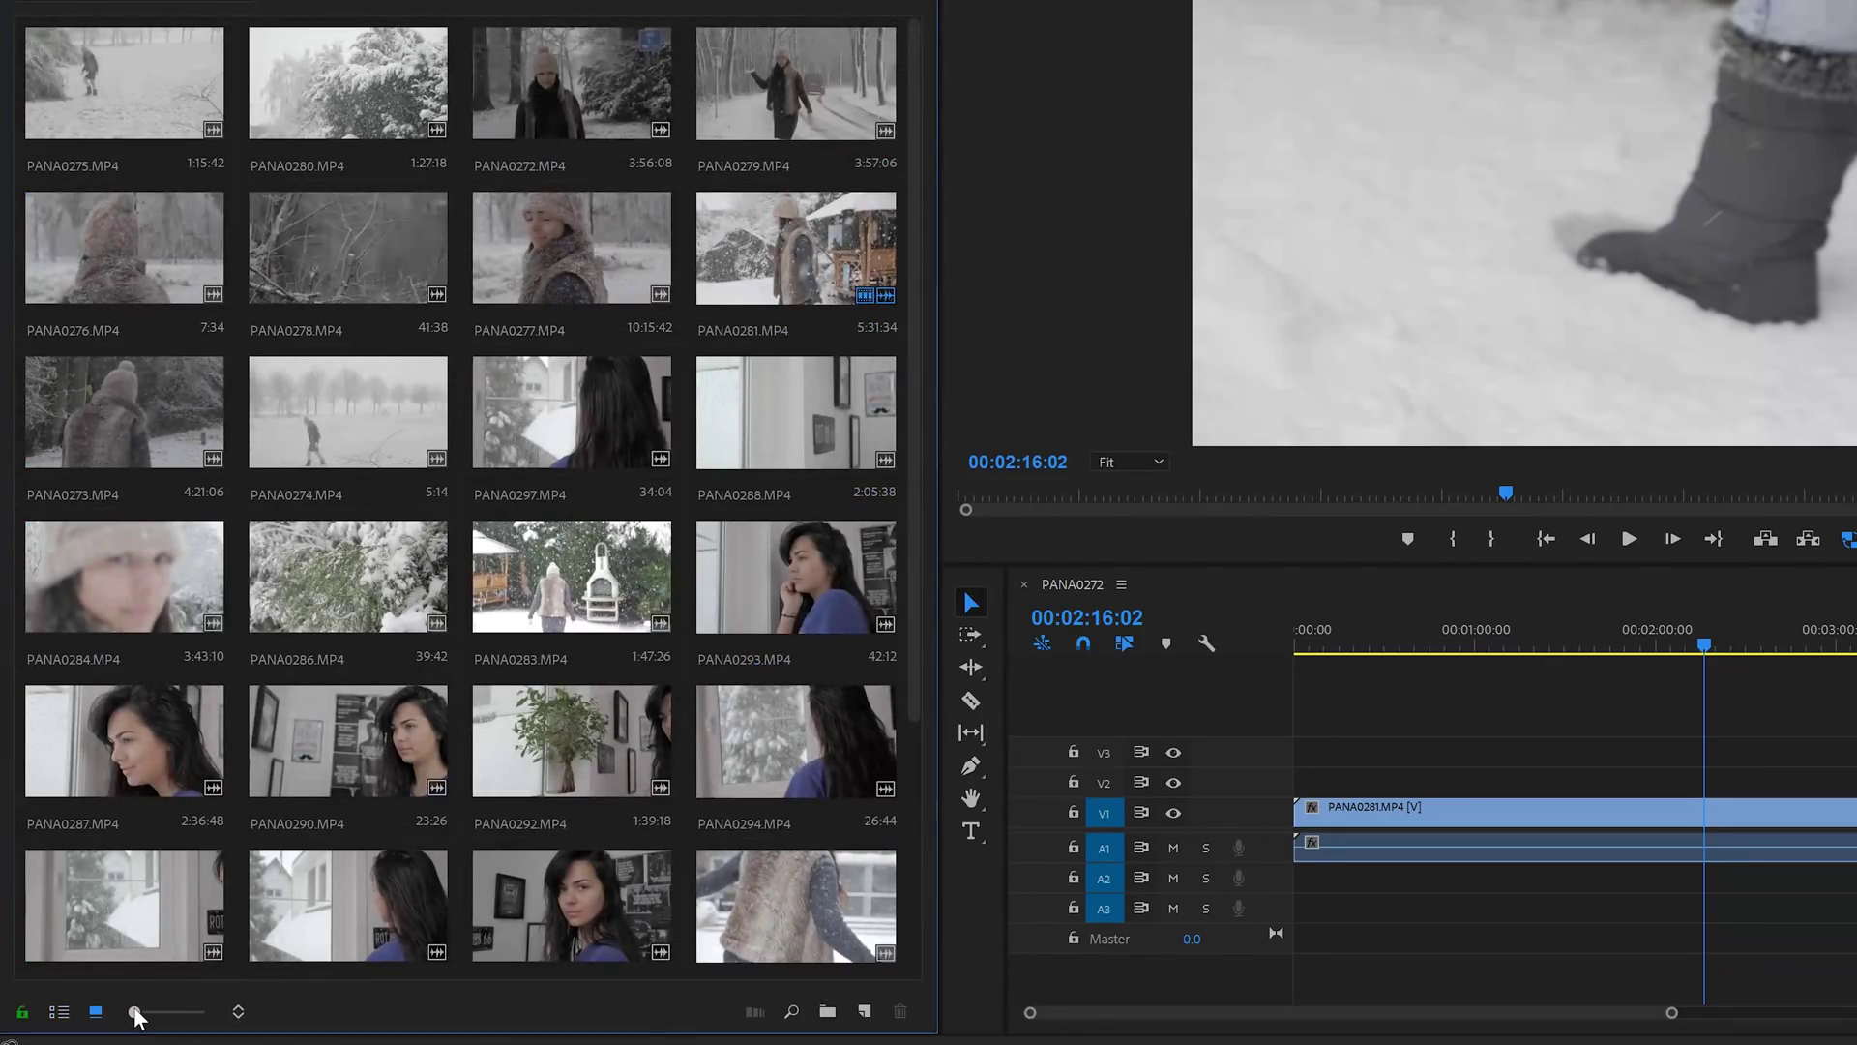
pyautogui.moveTo(136, 1013); pyautogui.dragTo(168, 1013)
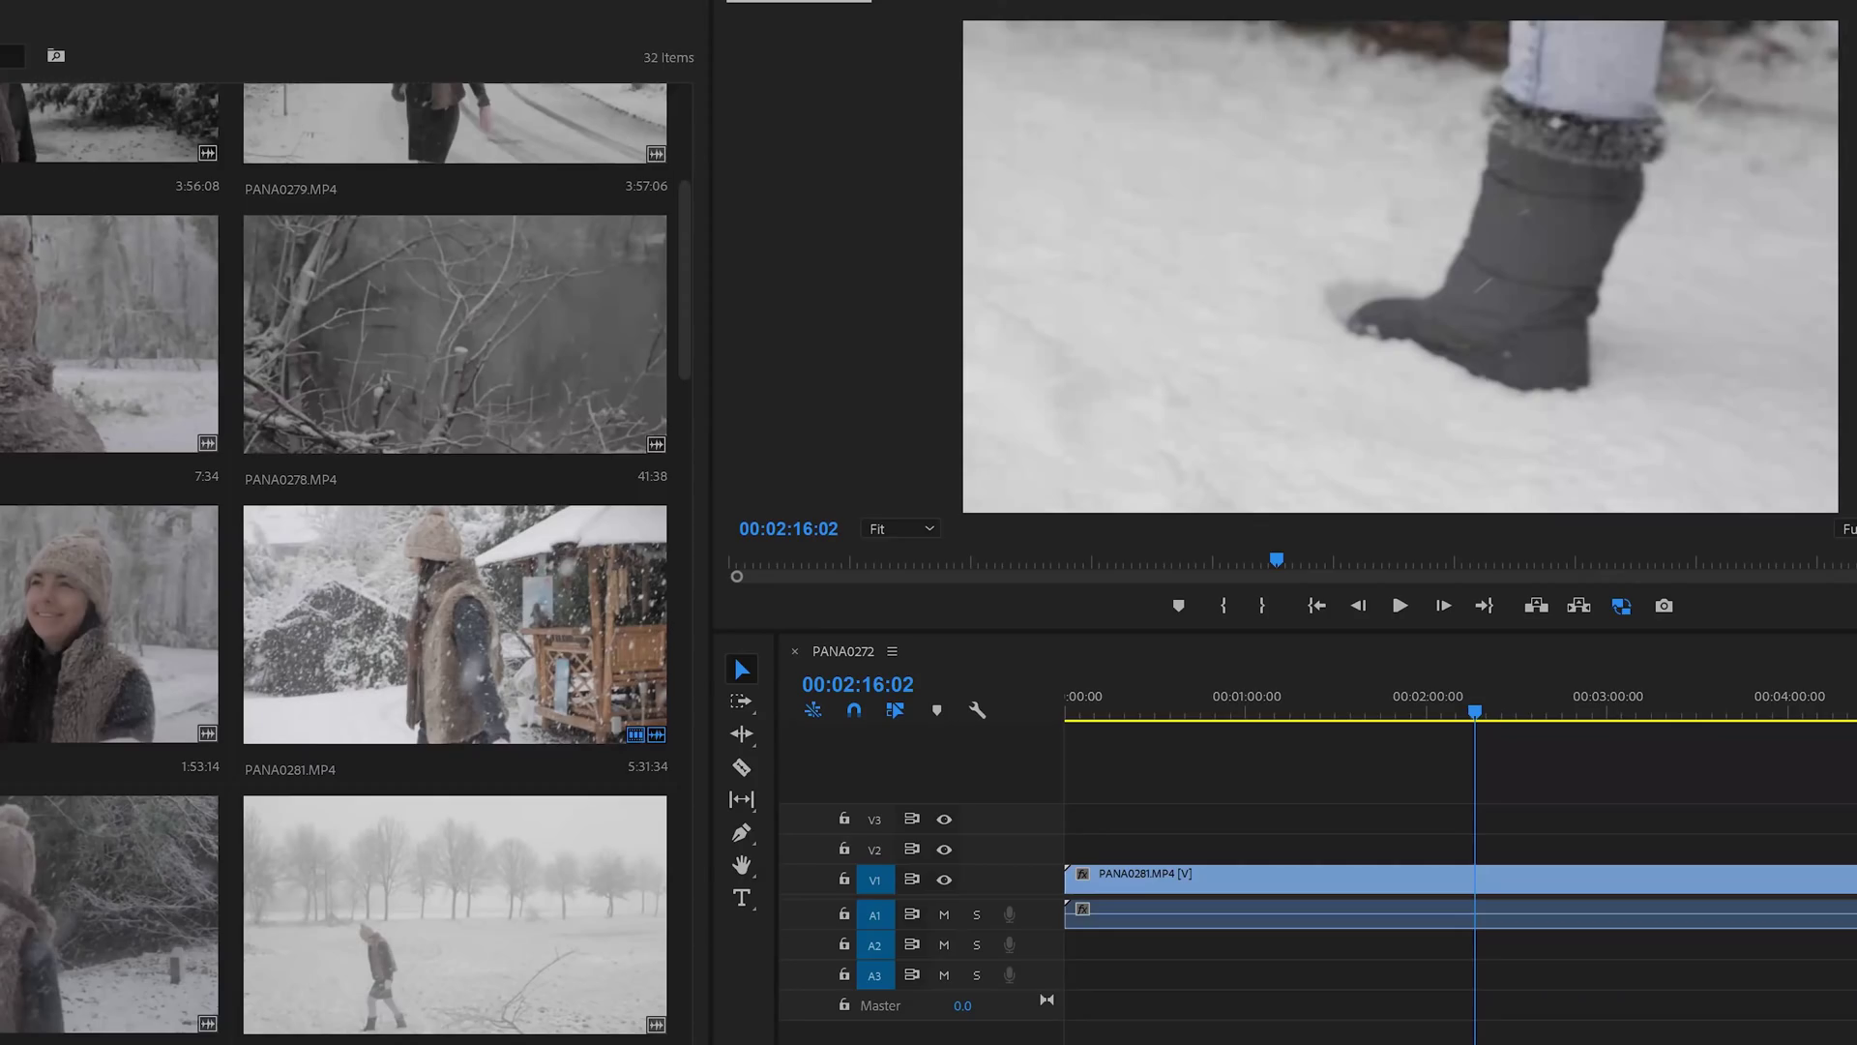
pyautogui.rightClick(324, 425)
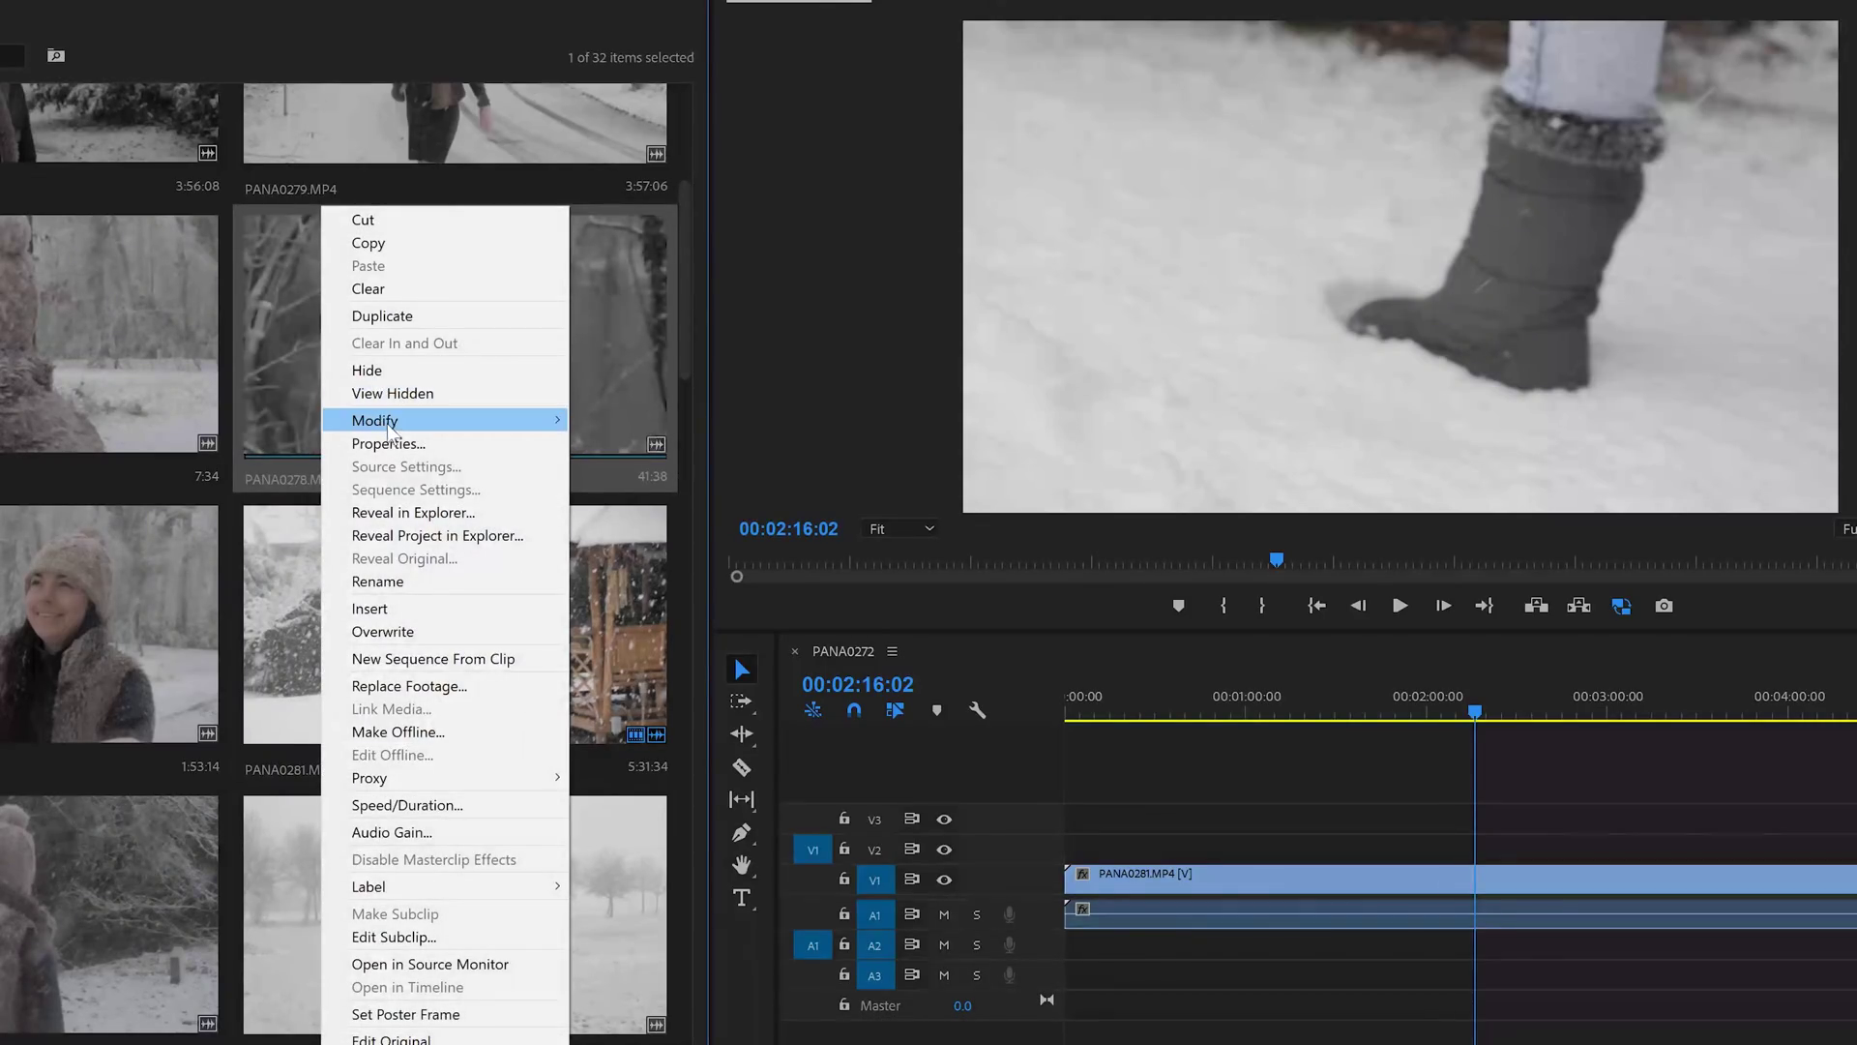
pyautogui.click(437, 370)
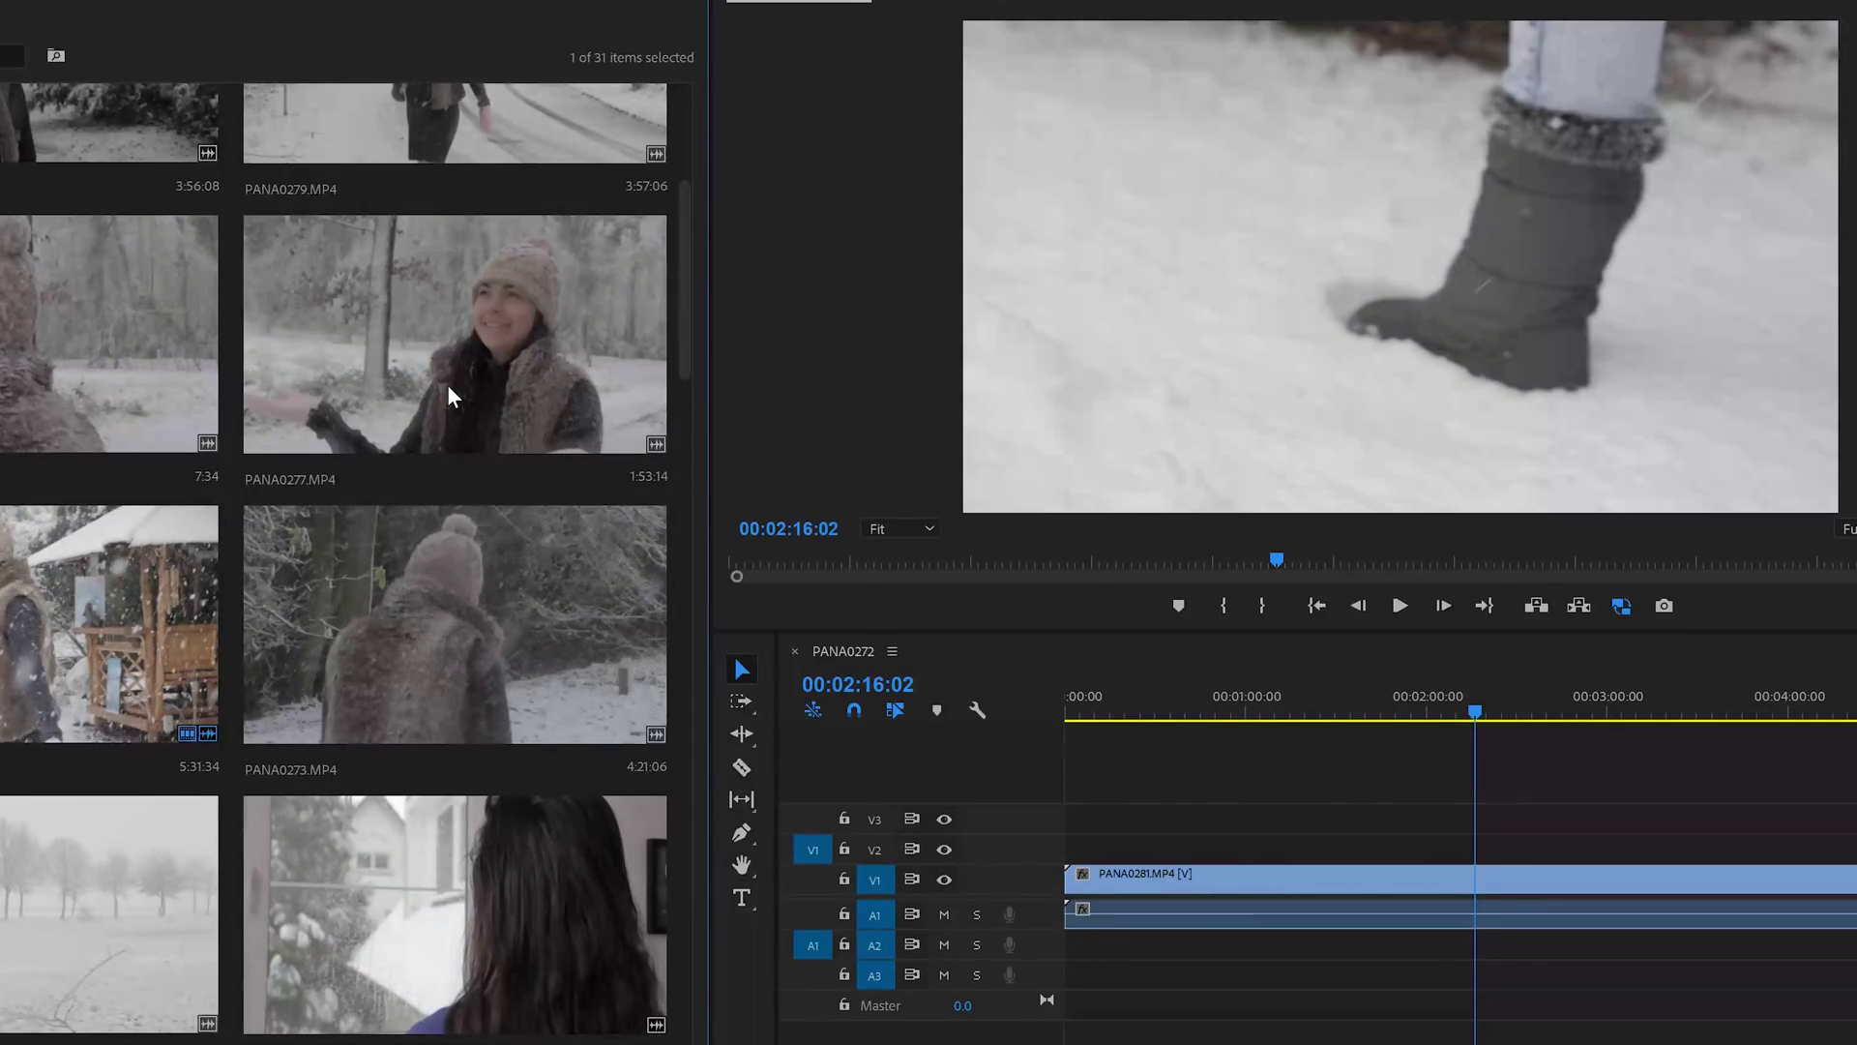
pyautogui.rightClick(448, 387)
pyautogui.click(543, 395)
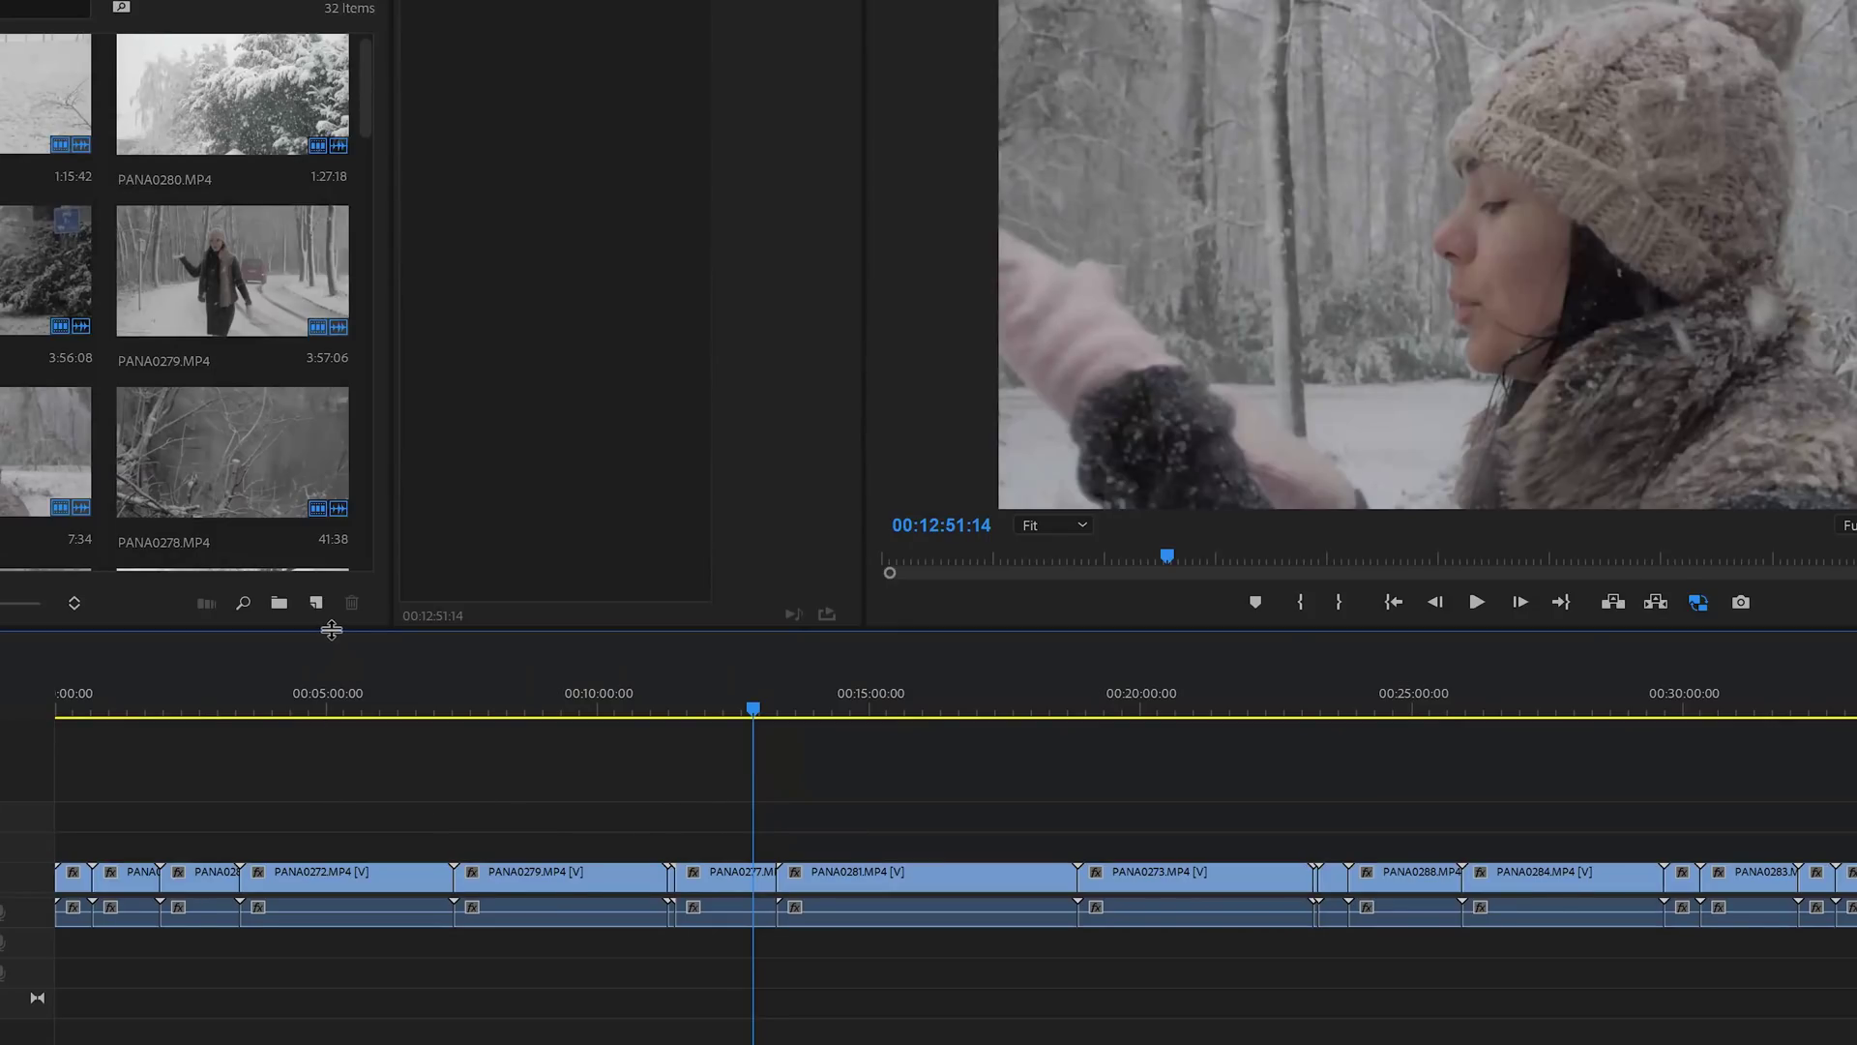
# Create a new adjustment layer and lay it over the opening clips on V2.
pyautogui.click(315, 602)
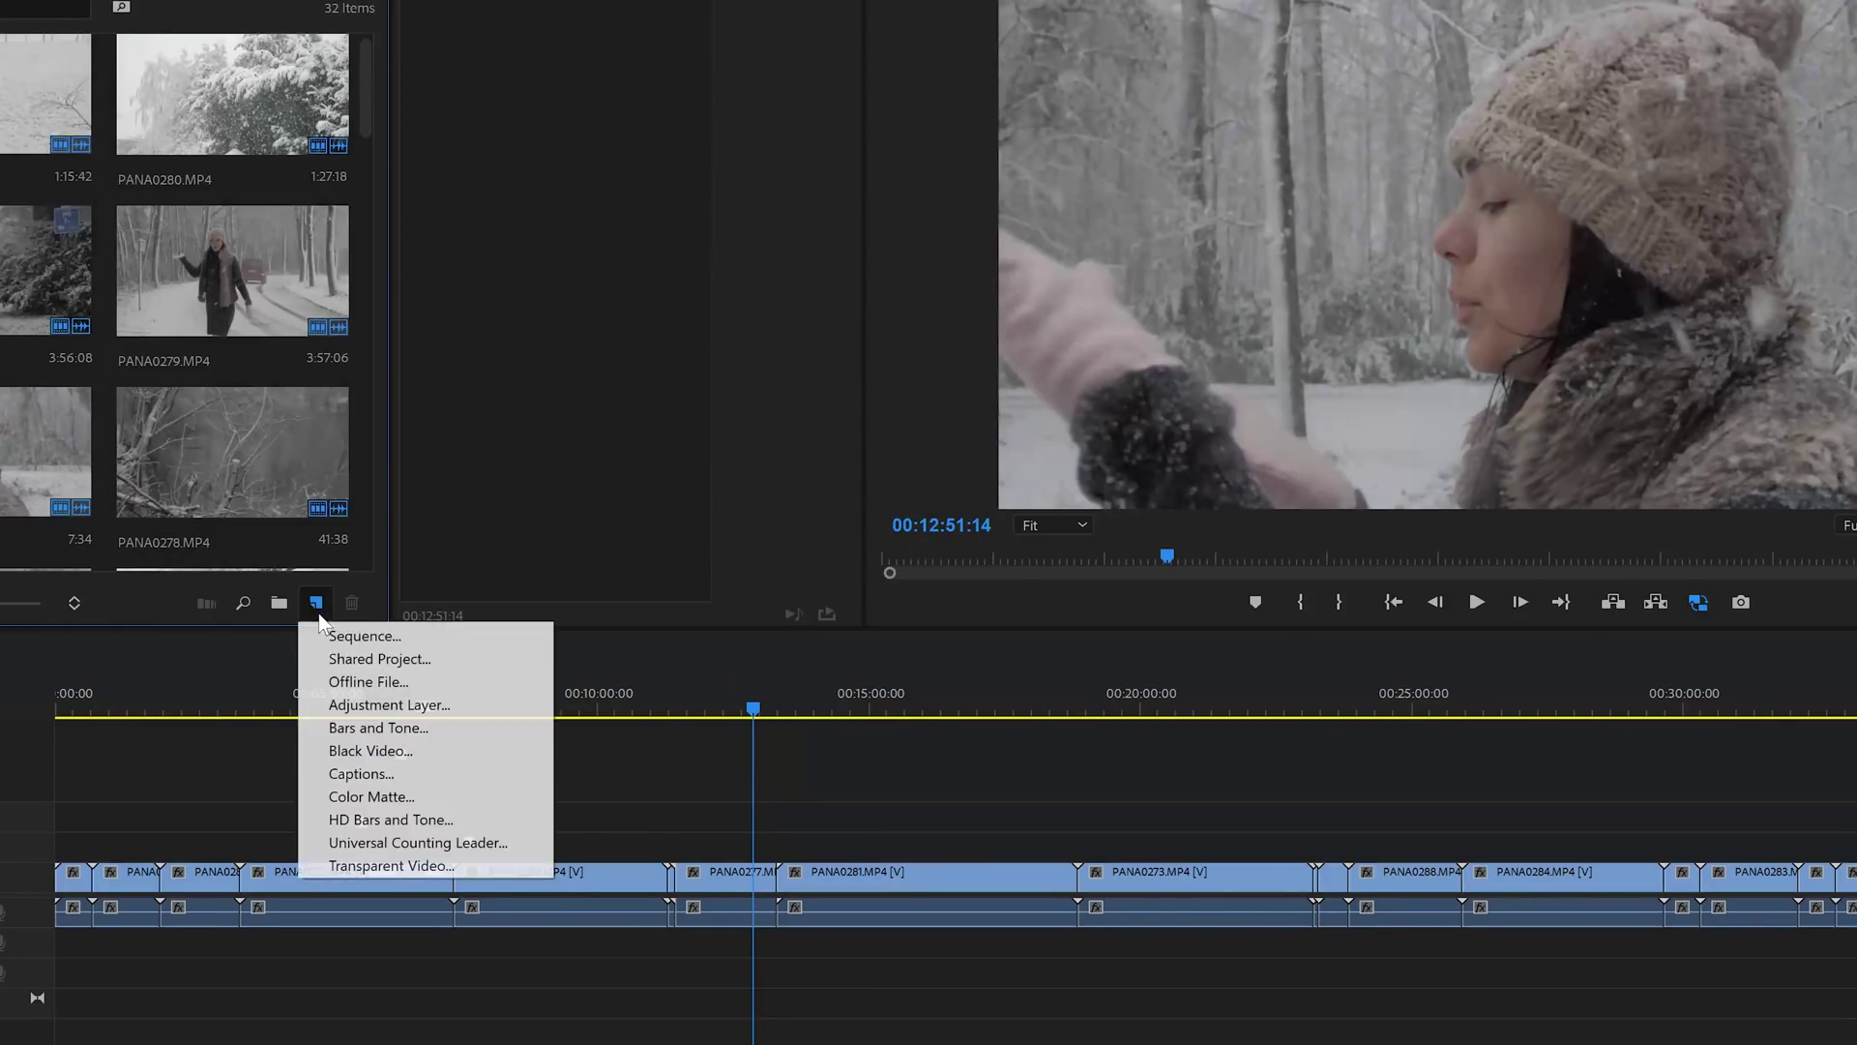
pyautogui.click(368, 705)
pyautogui.click(969, 594)
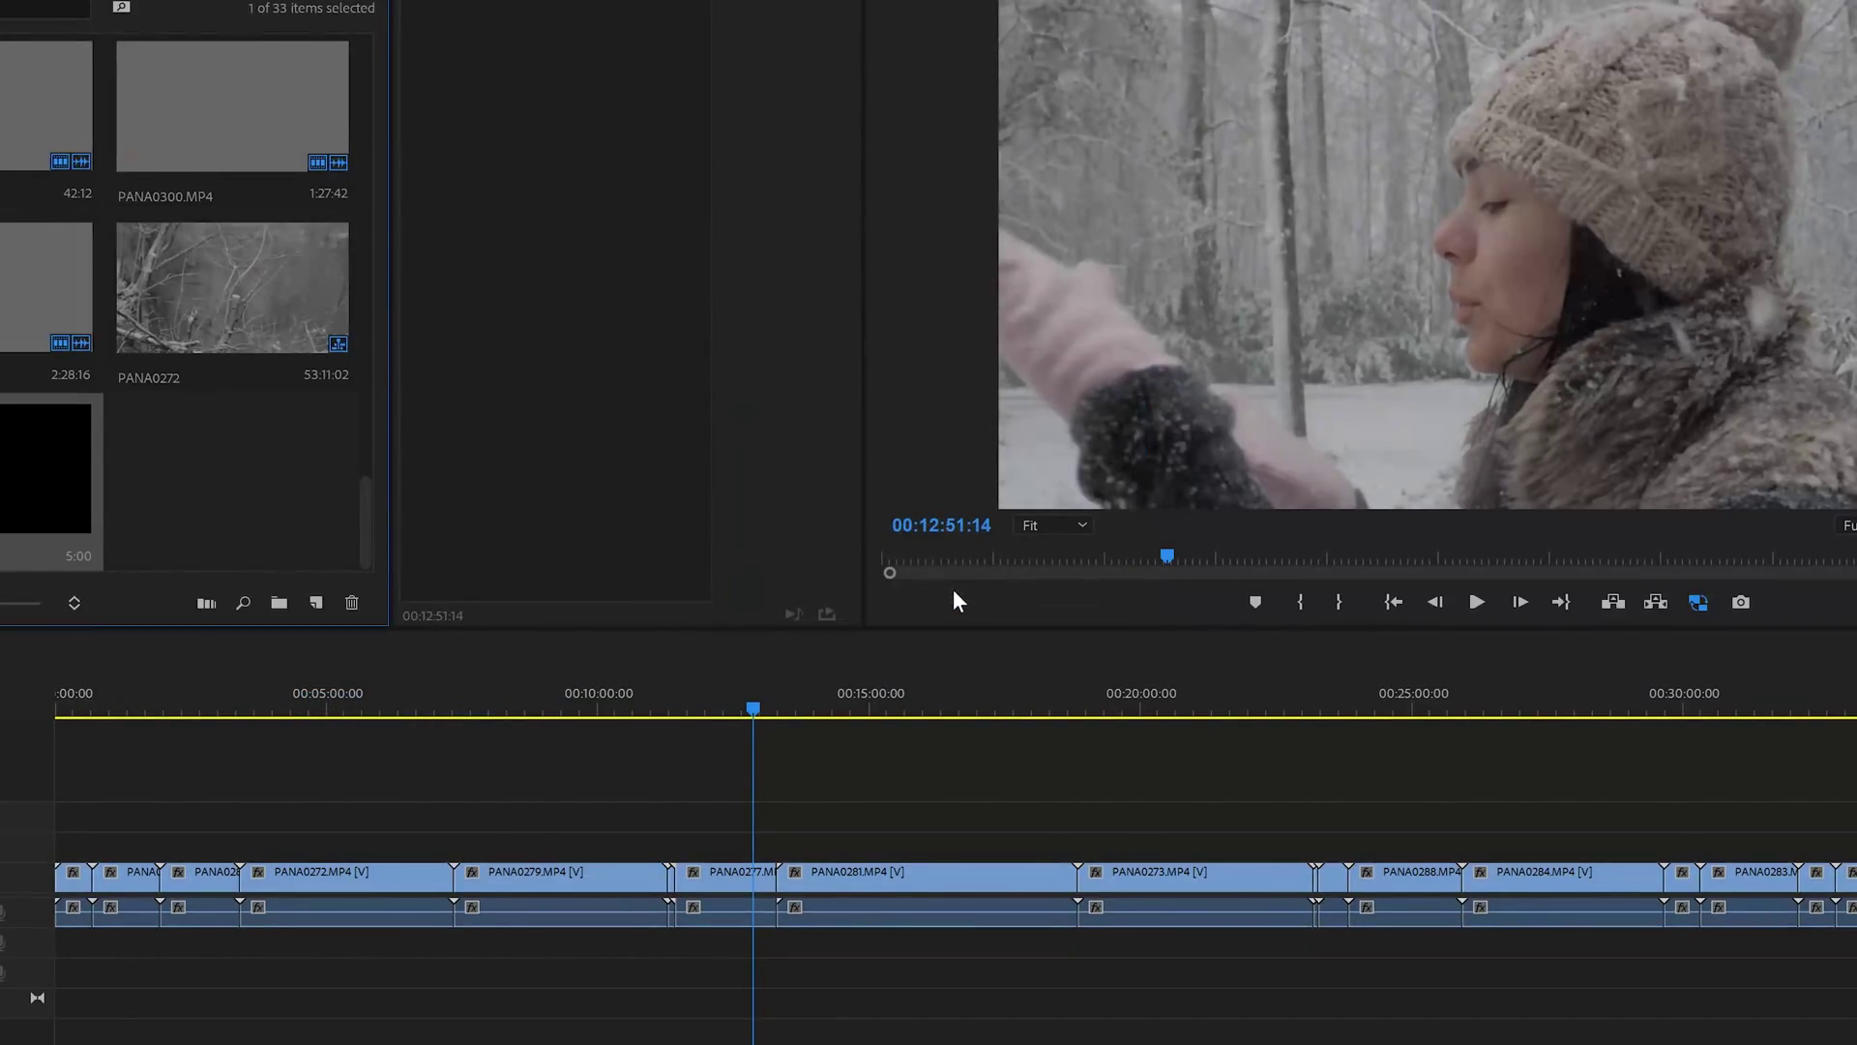
pyautogui.moveTo(178, 728); pyautogui.dragTo(784, 828)
# In the Color workspace, set the adjustment layer's Lumetri Exposure to 2.2.
pyautogui.click(736, 843)
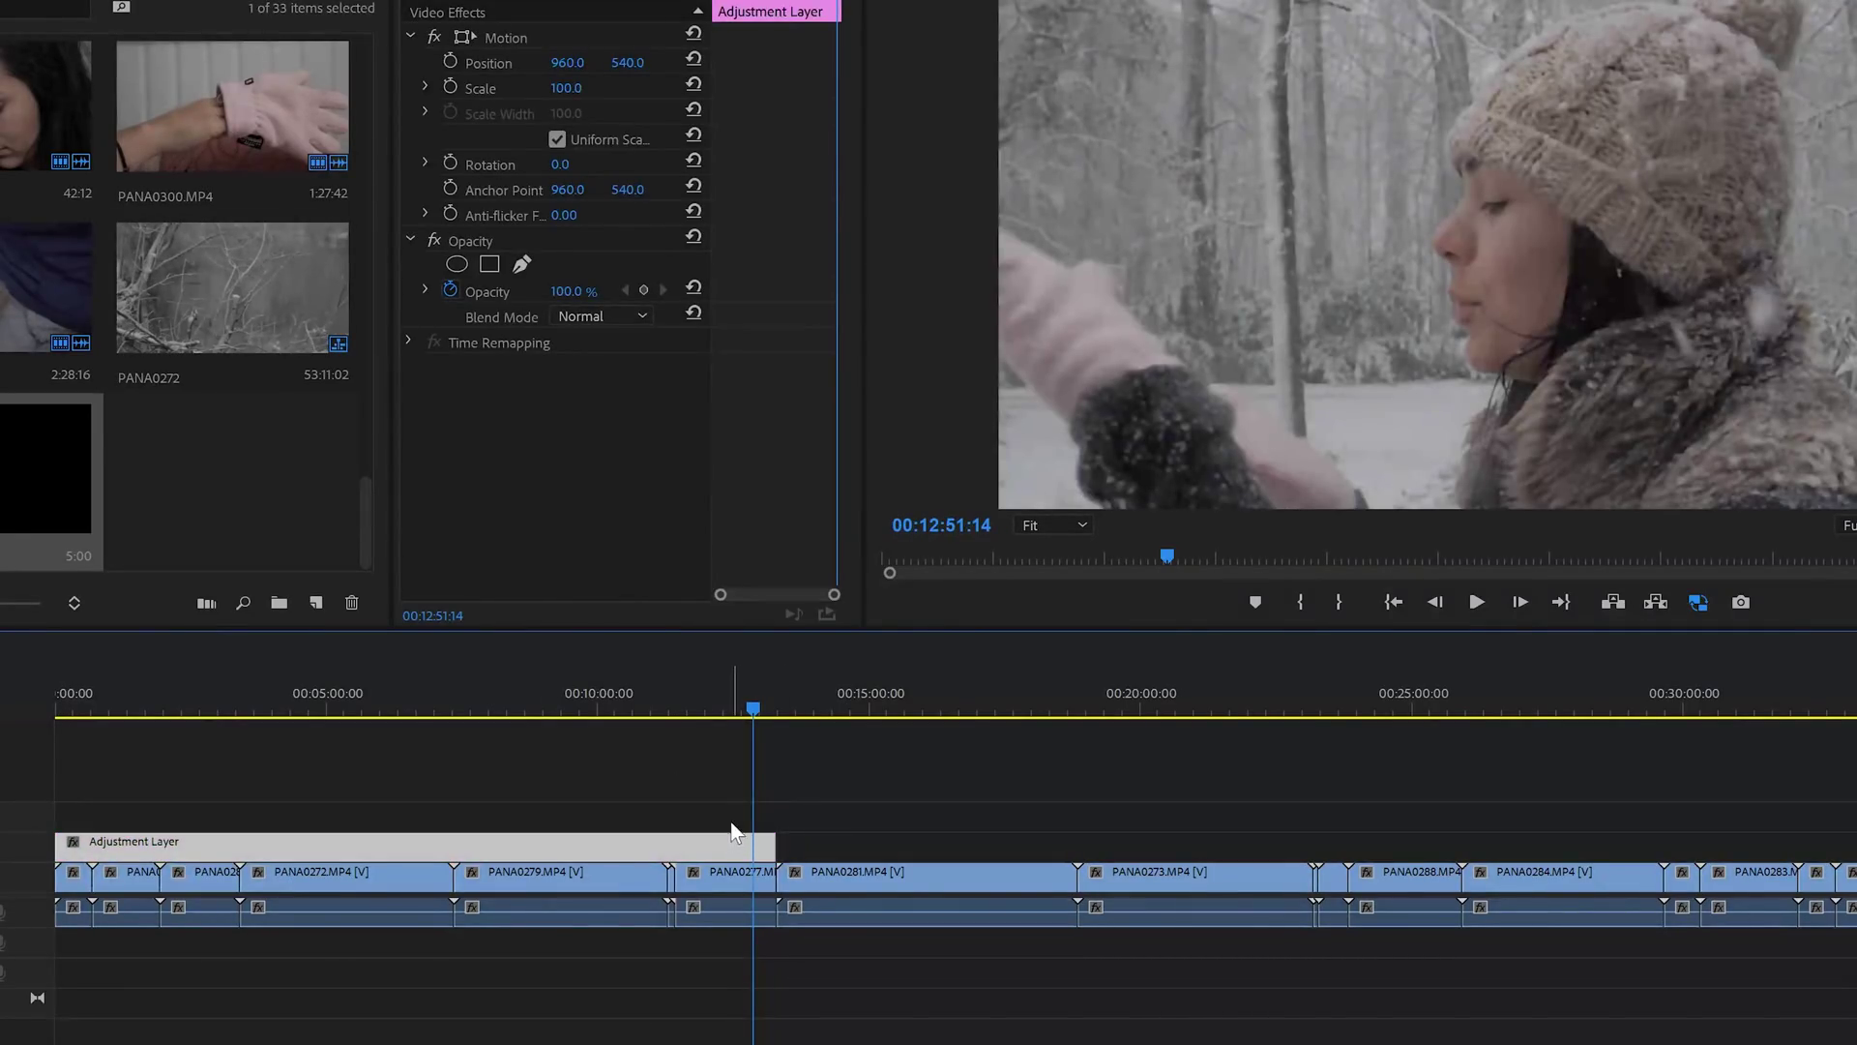
pyautogui.hotkey('alt', 'shift', '3')
pyautogui.moveTo(1670, 465); pyautogui.dragTo(1718, 466)
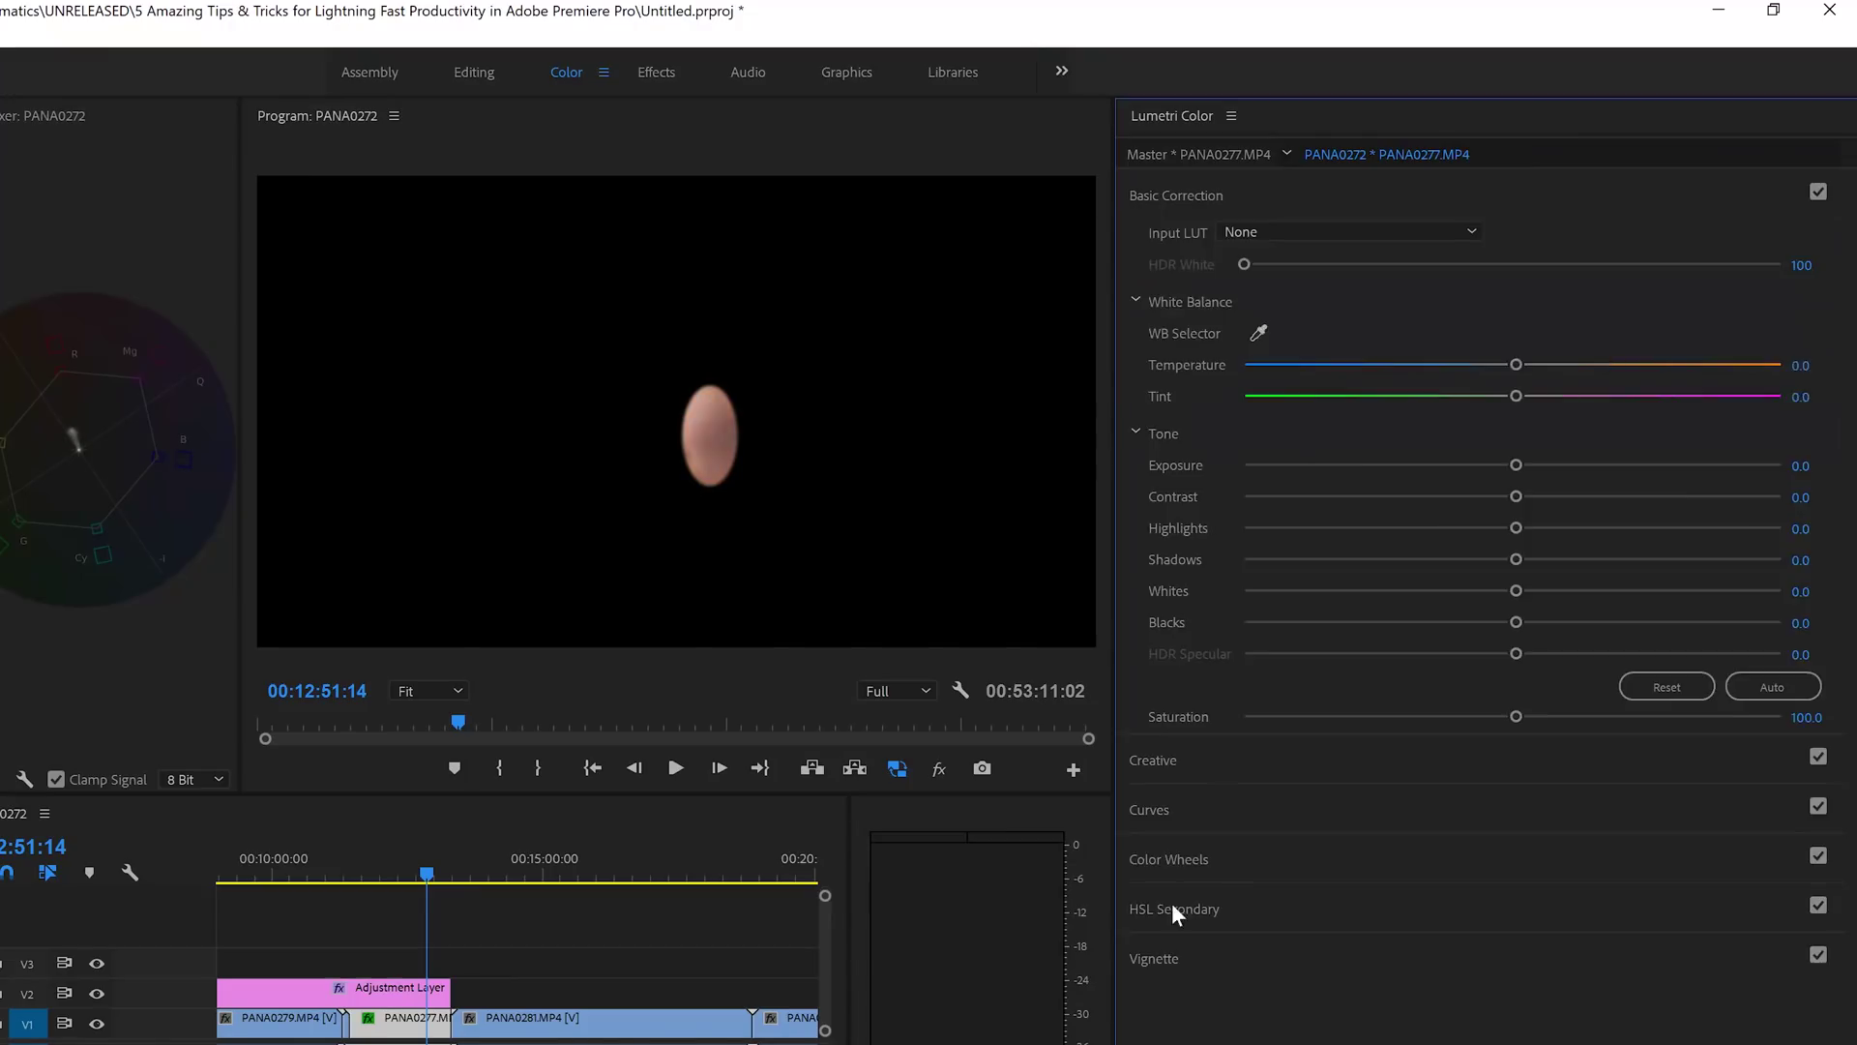
pyautogui.click(1174, 904)
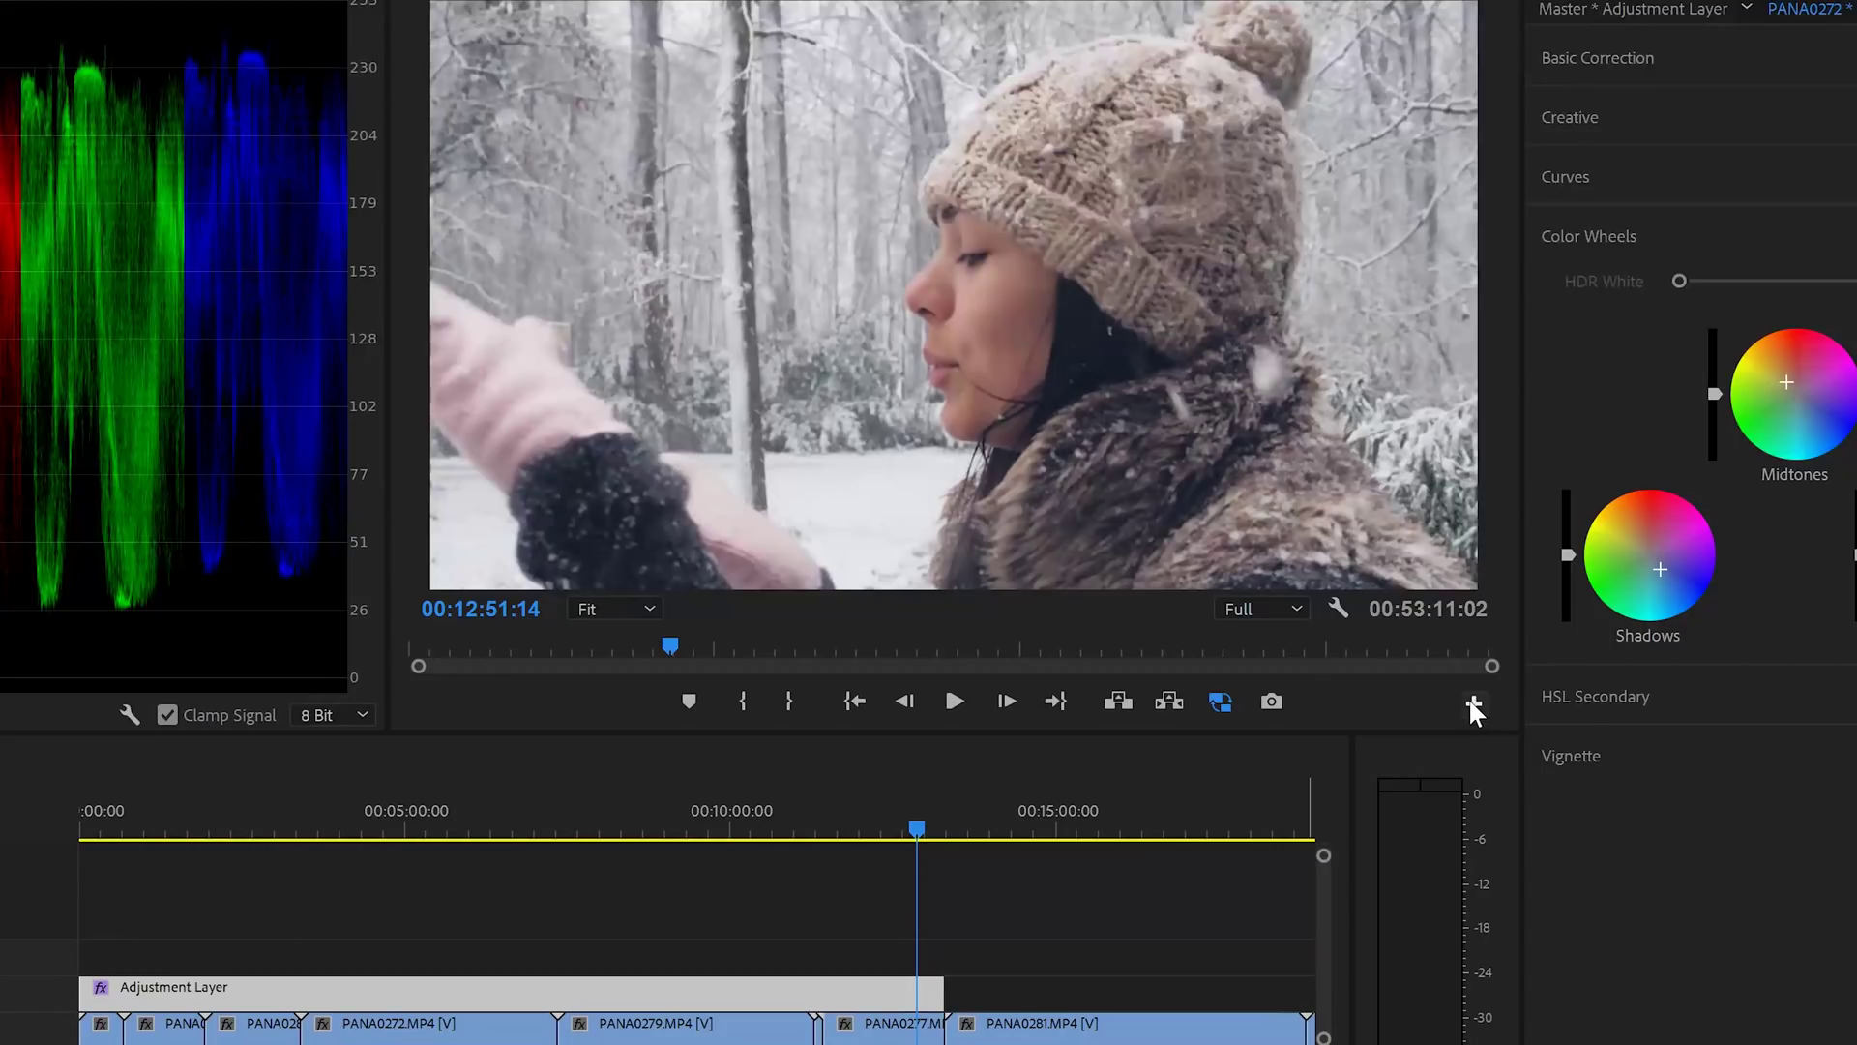
# Add the Global FX Mute button to the Program Monitor and toggle effects to compare.
pyautogui.click(1473, 706)
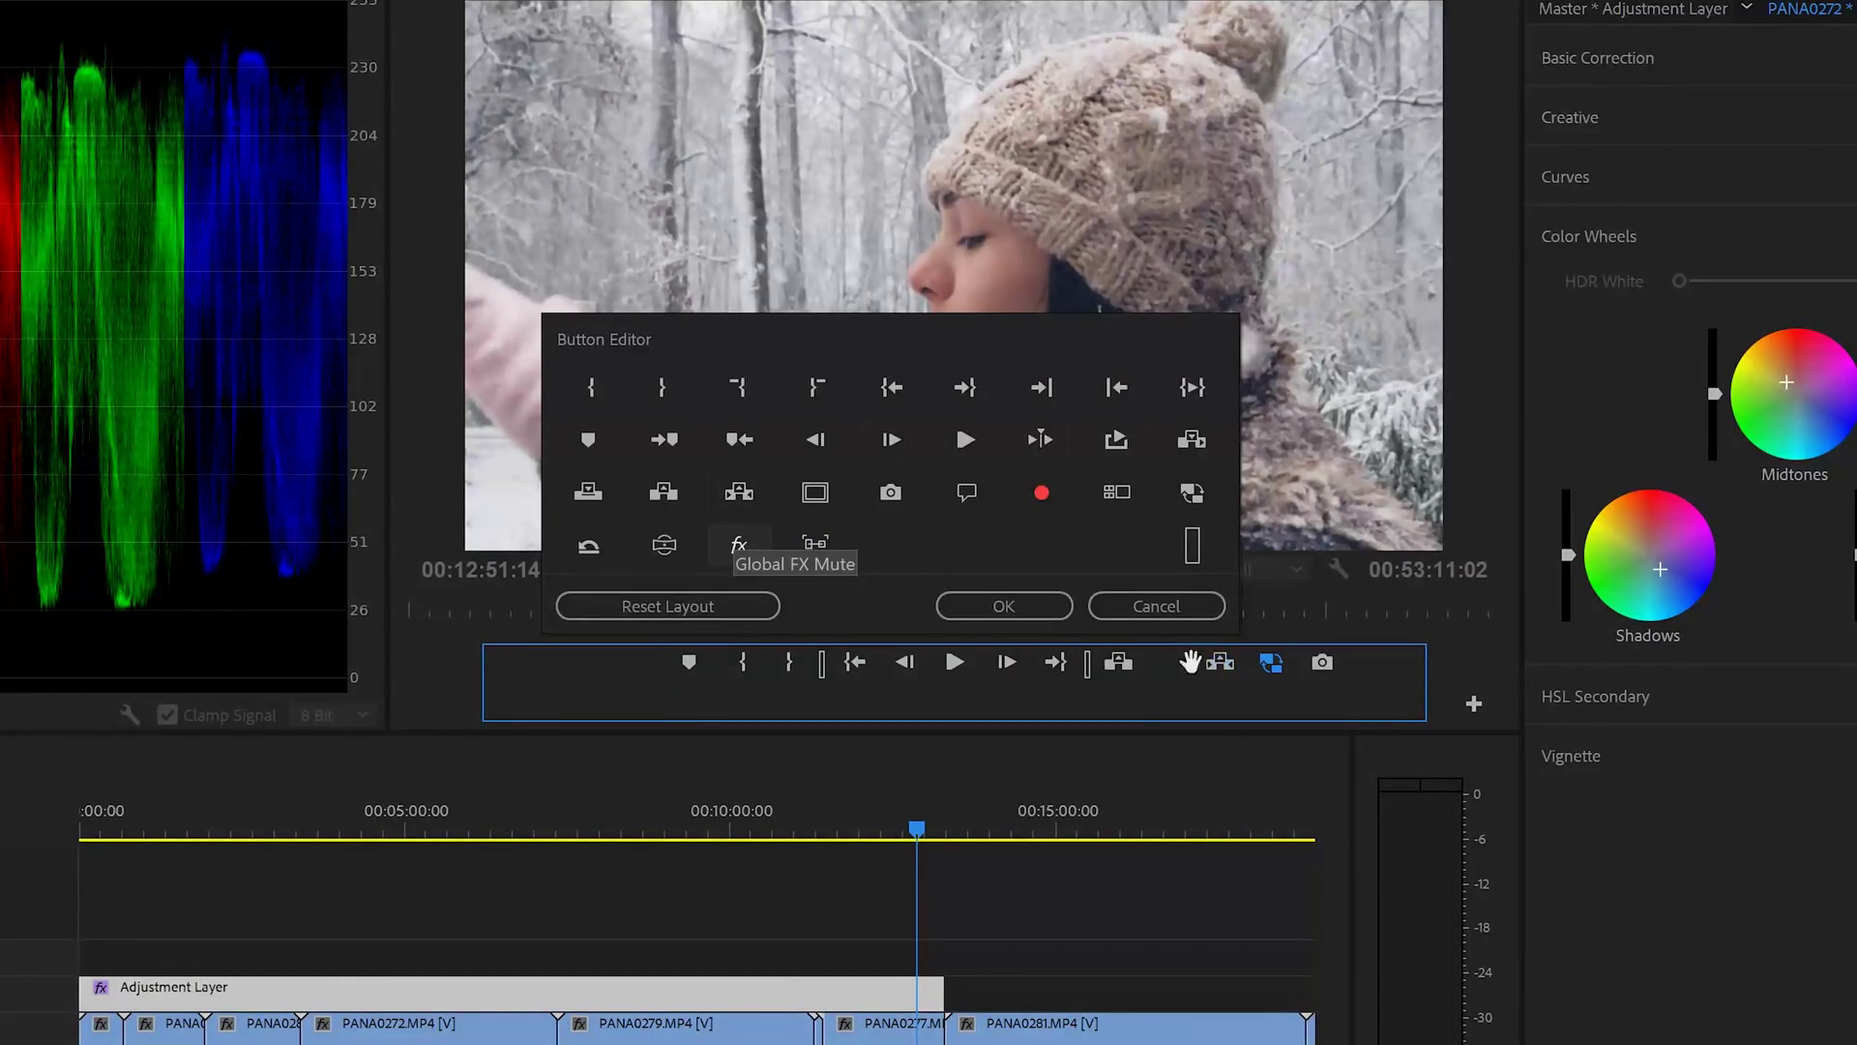
pyautogui.click(1025, 607)
pyautogui.click(1270, 702)
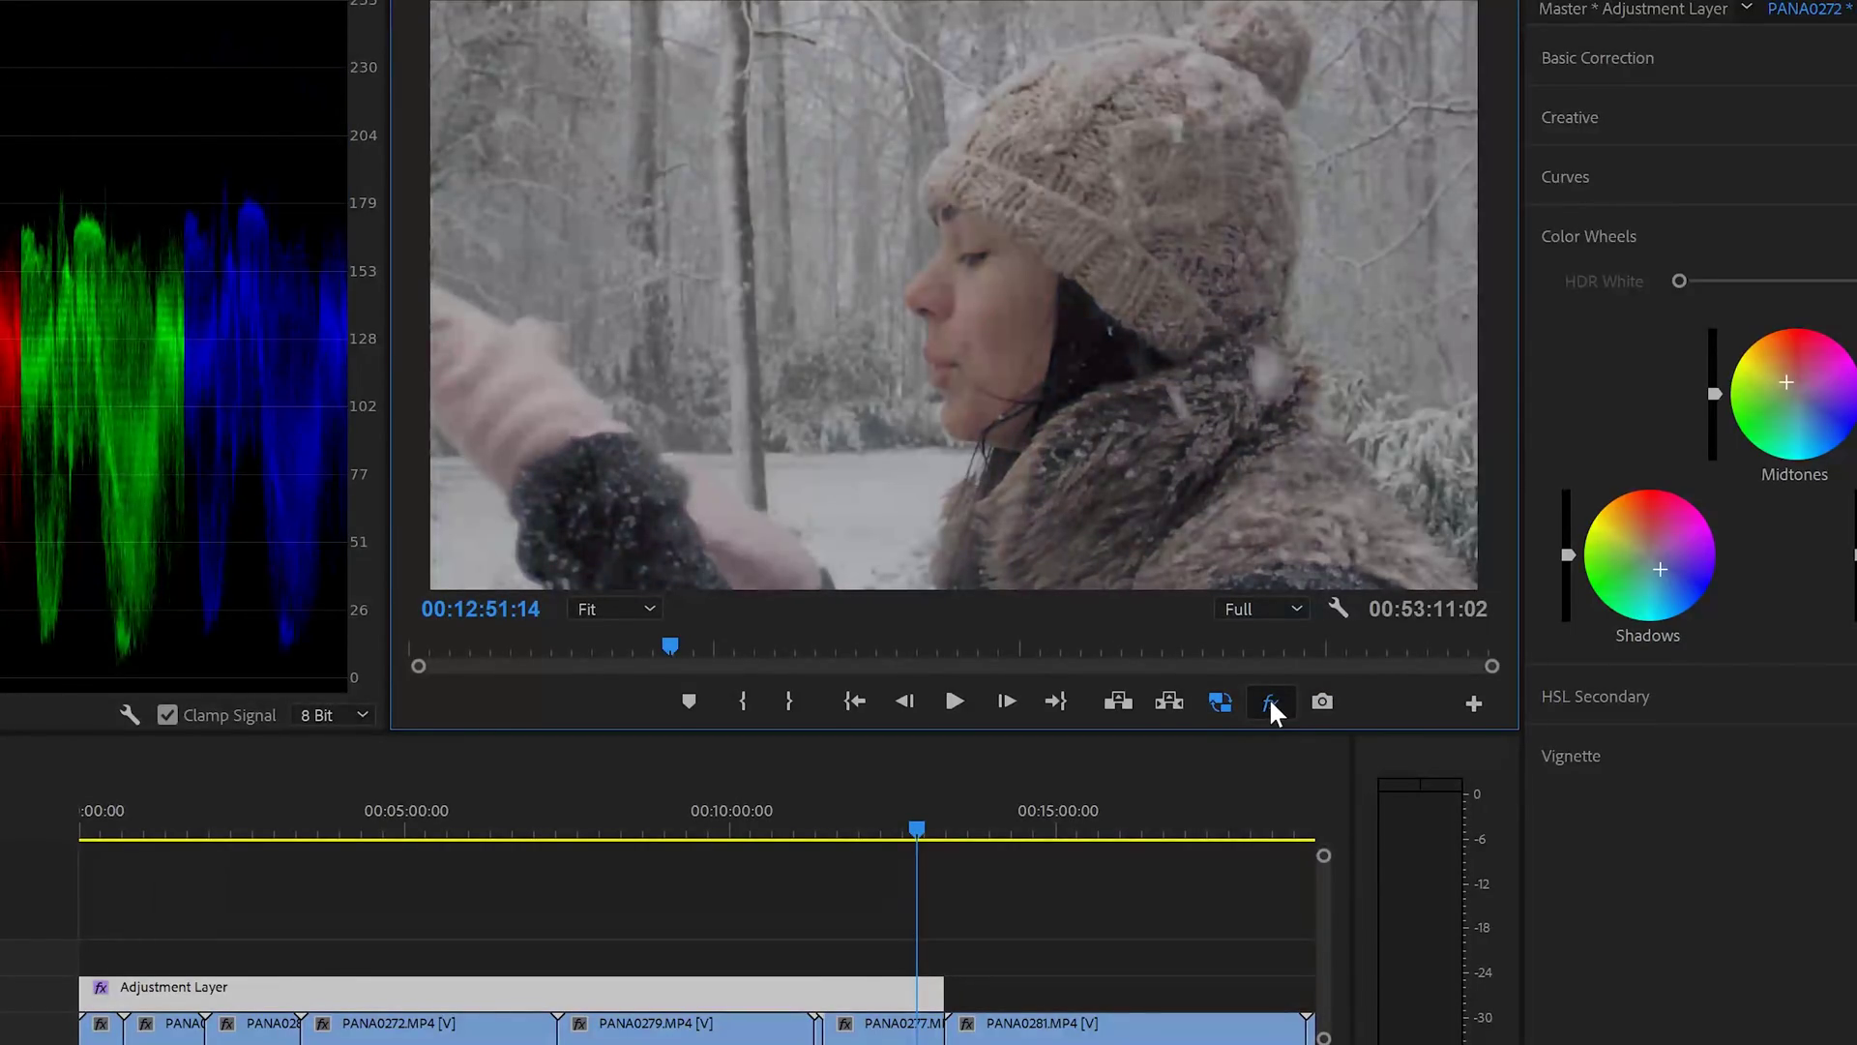
pyautogui.click(1270, 703)
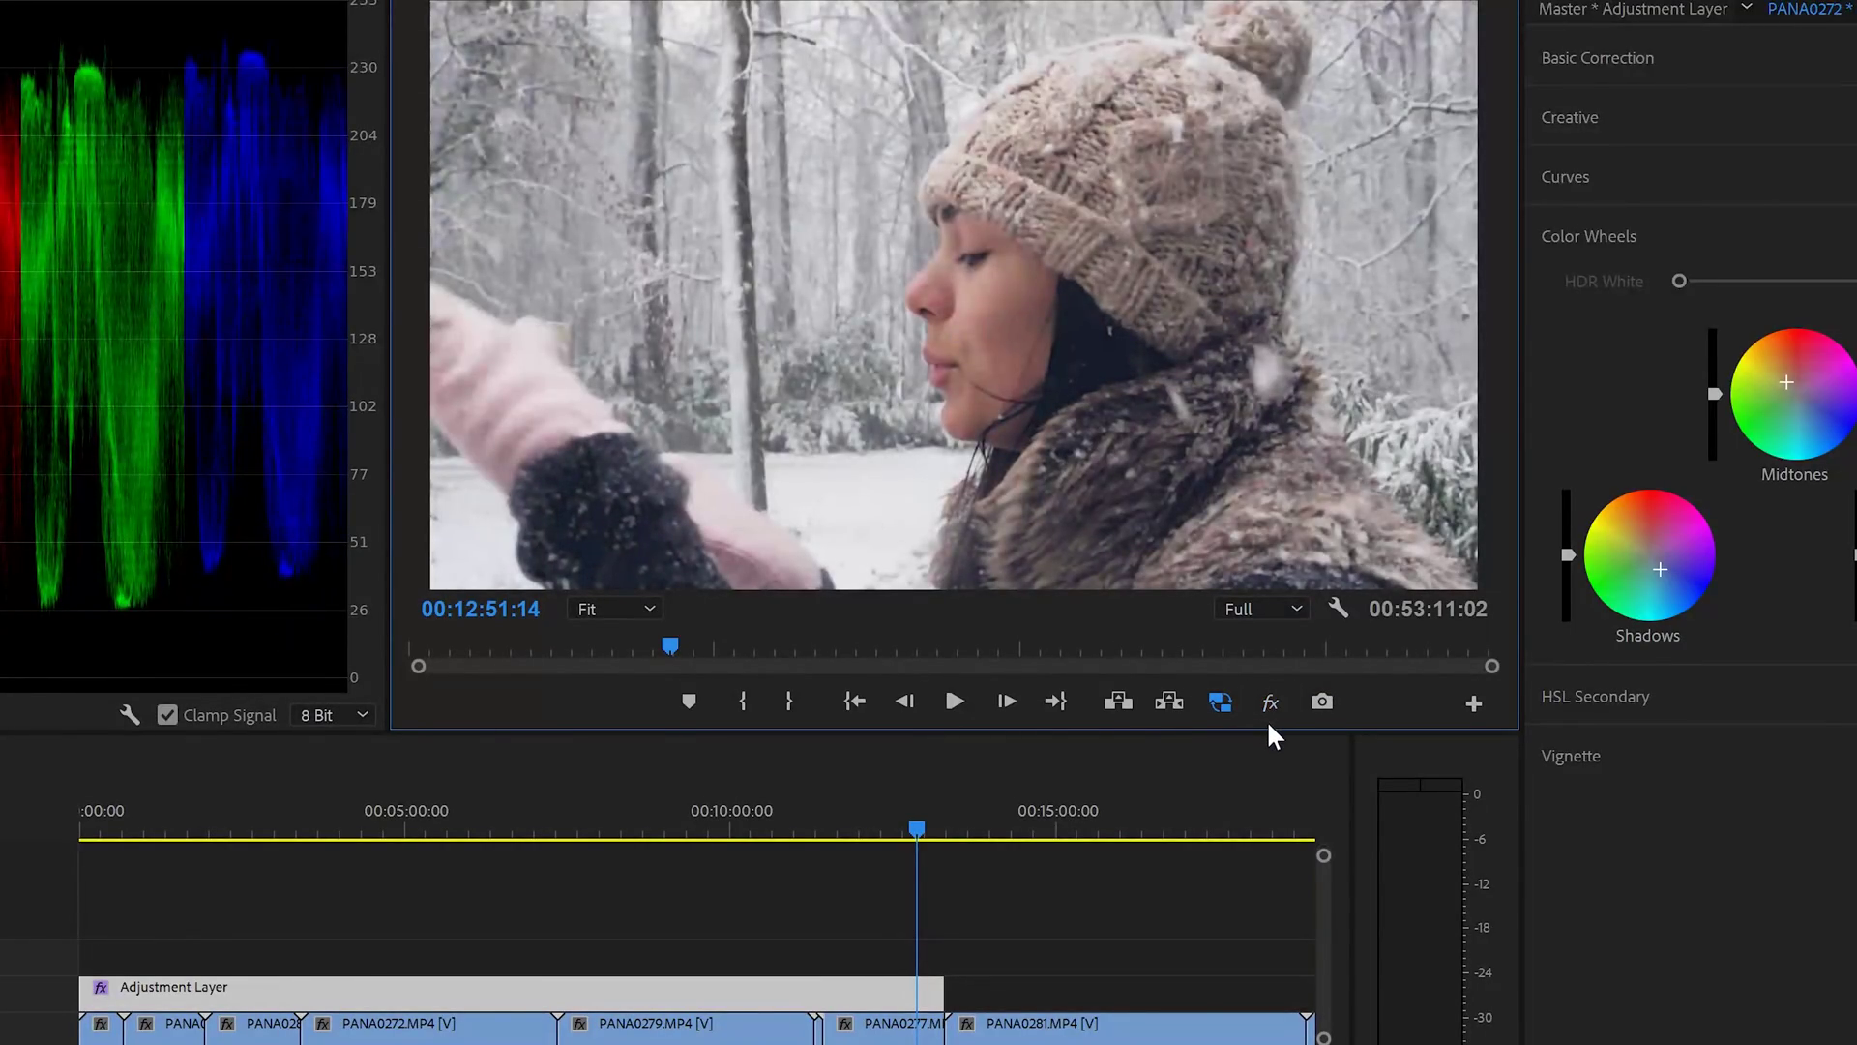
pyautogui.click(1264, 696)
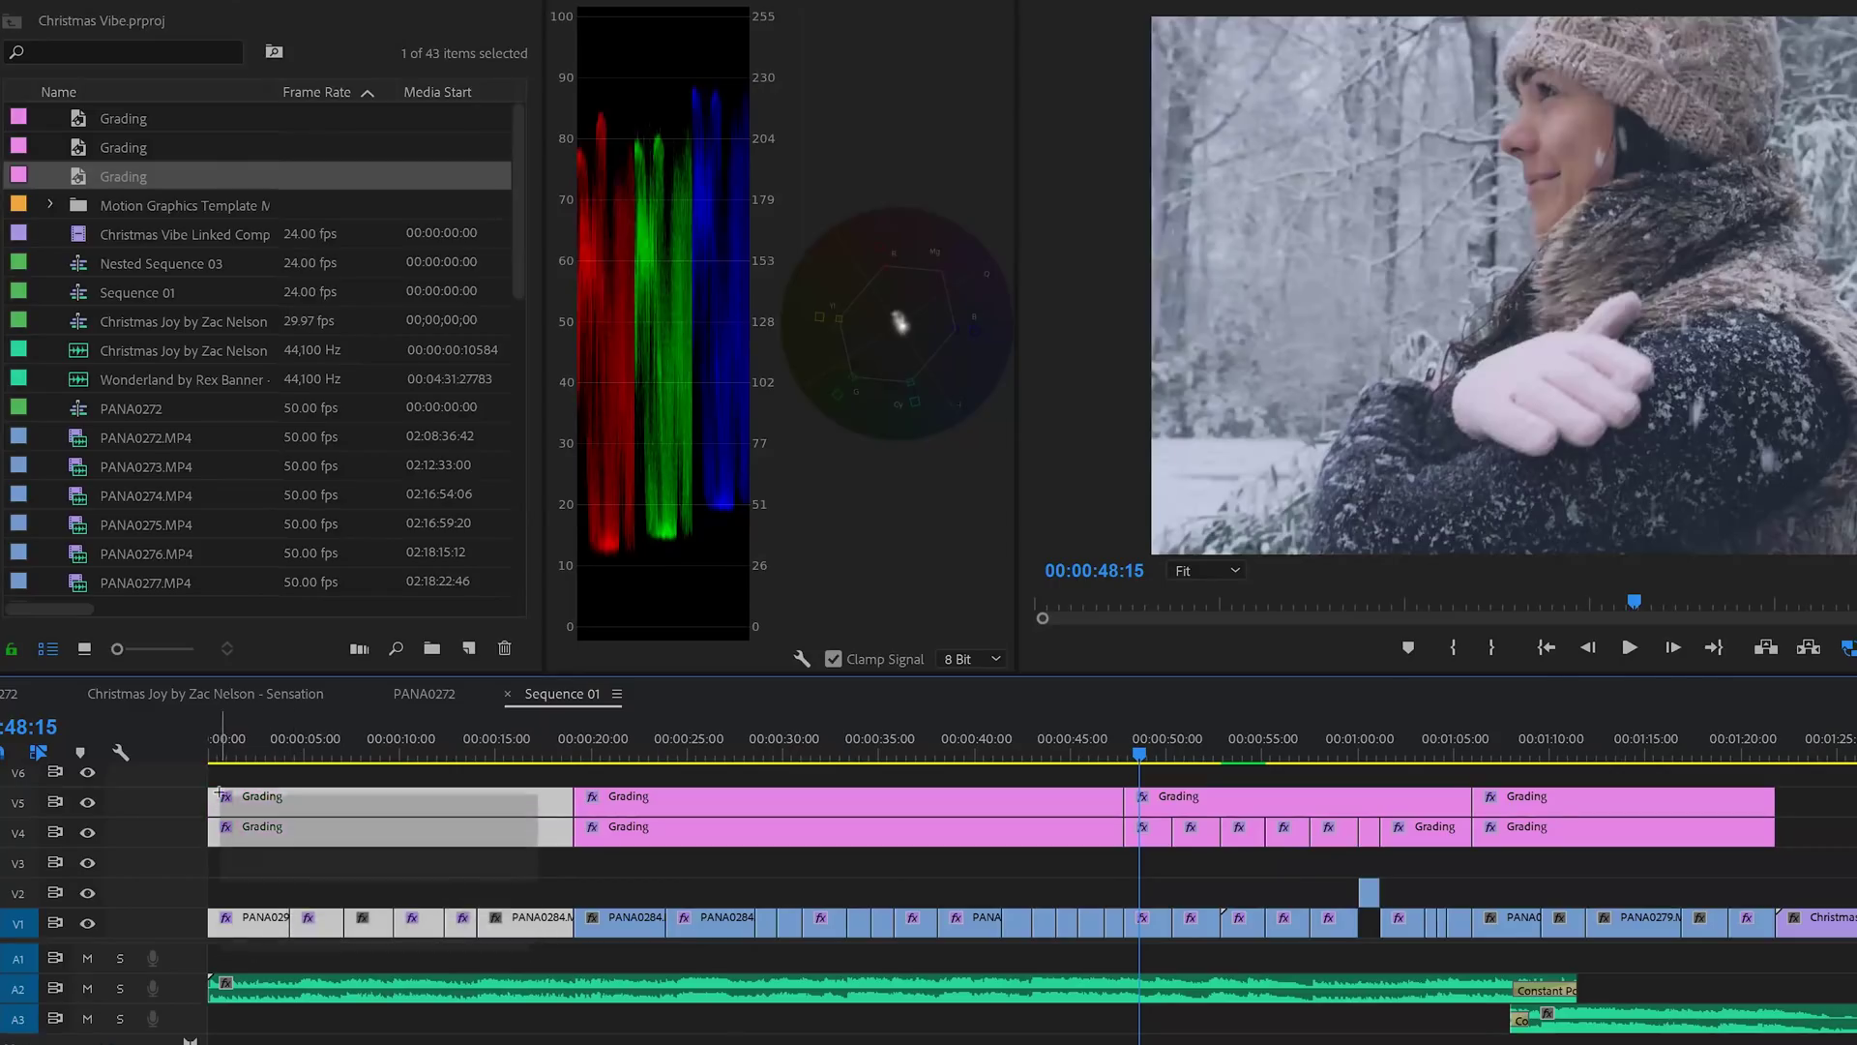
# Label the opening clips Violet and the clips from 00:20 to about 01:10 Blue.
pyautogui.rightClick(252, 808)
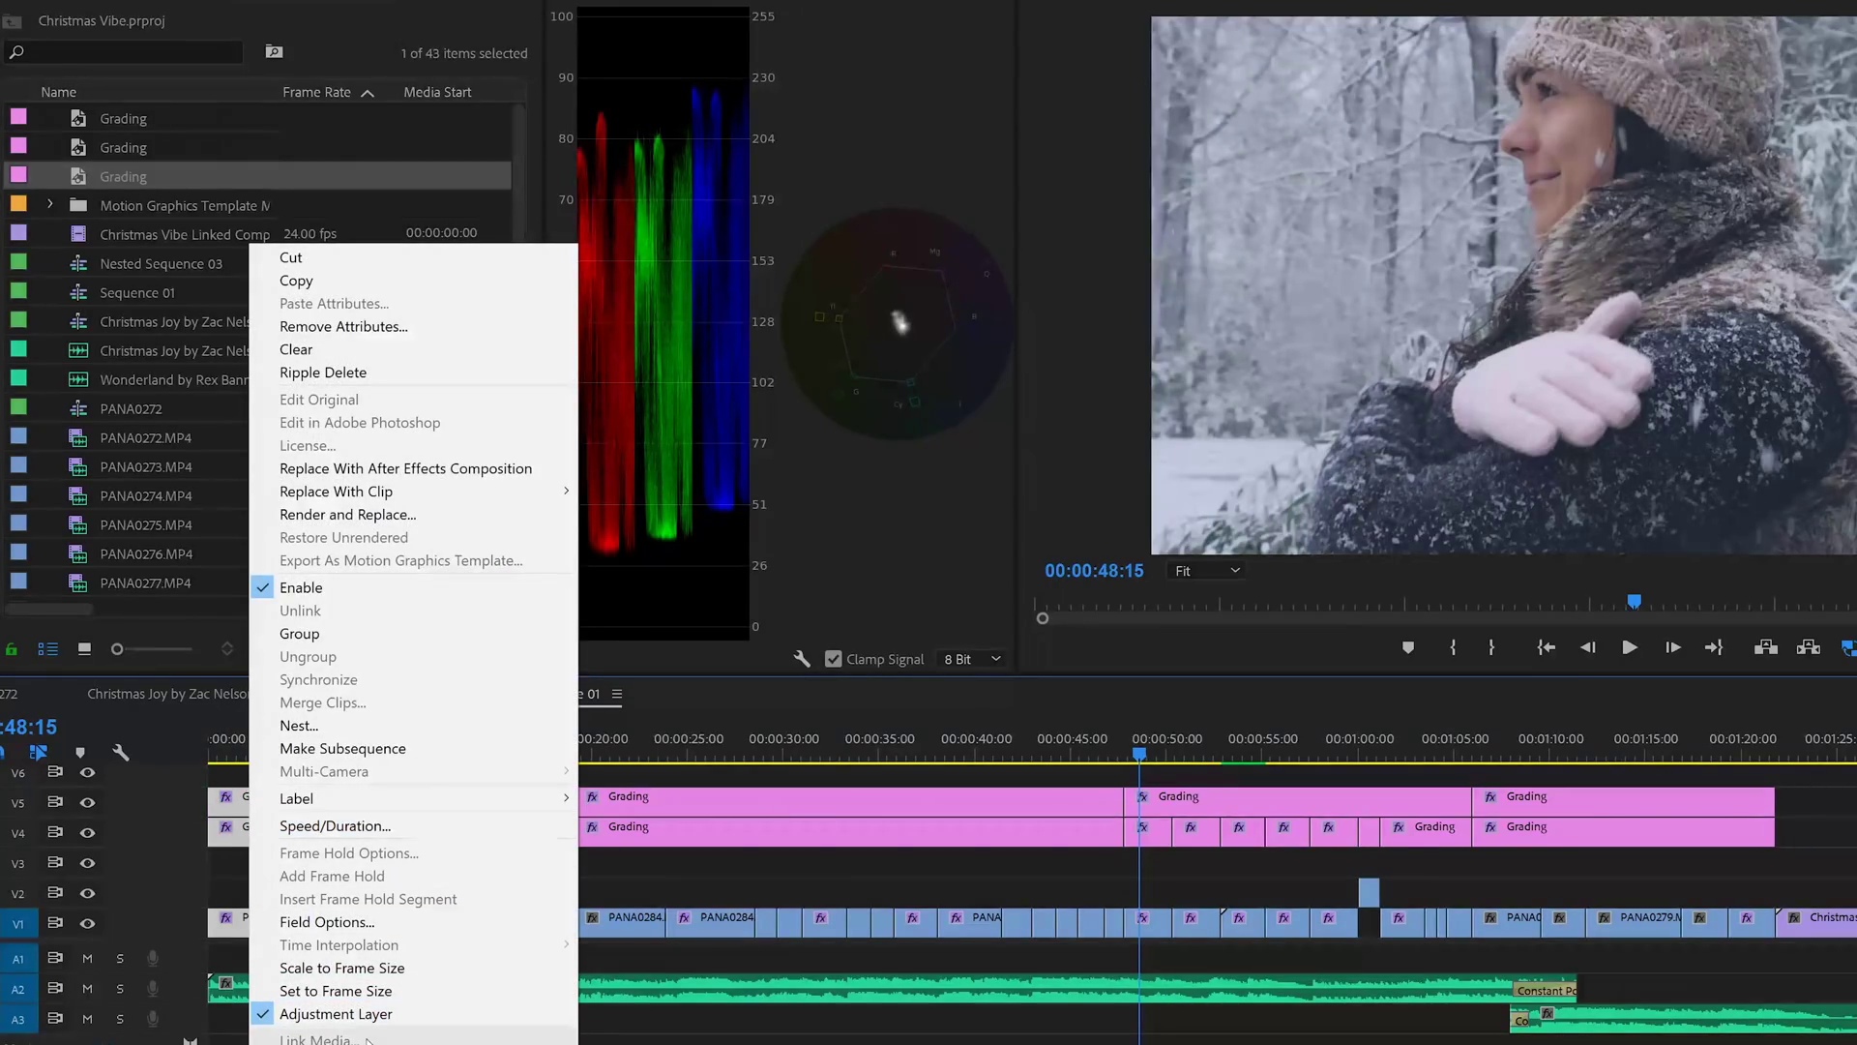
pyautogui.moveTo(297, 798)
pyautogui.click(107, 832)
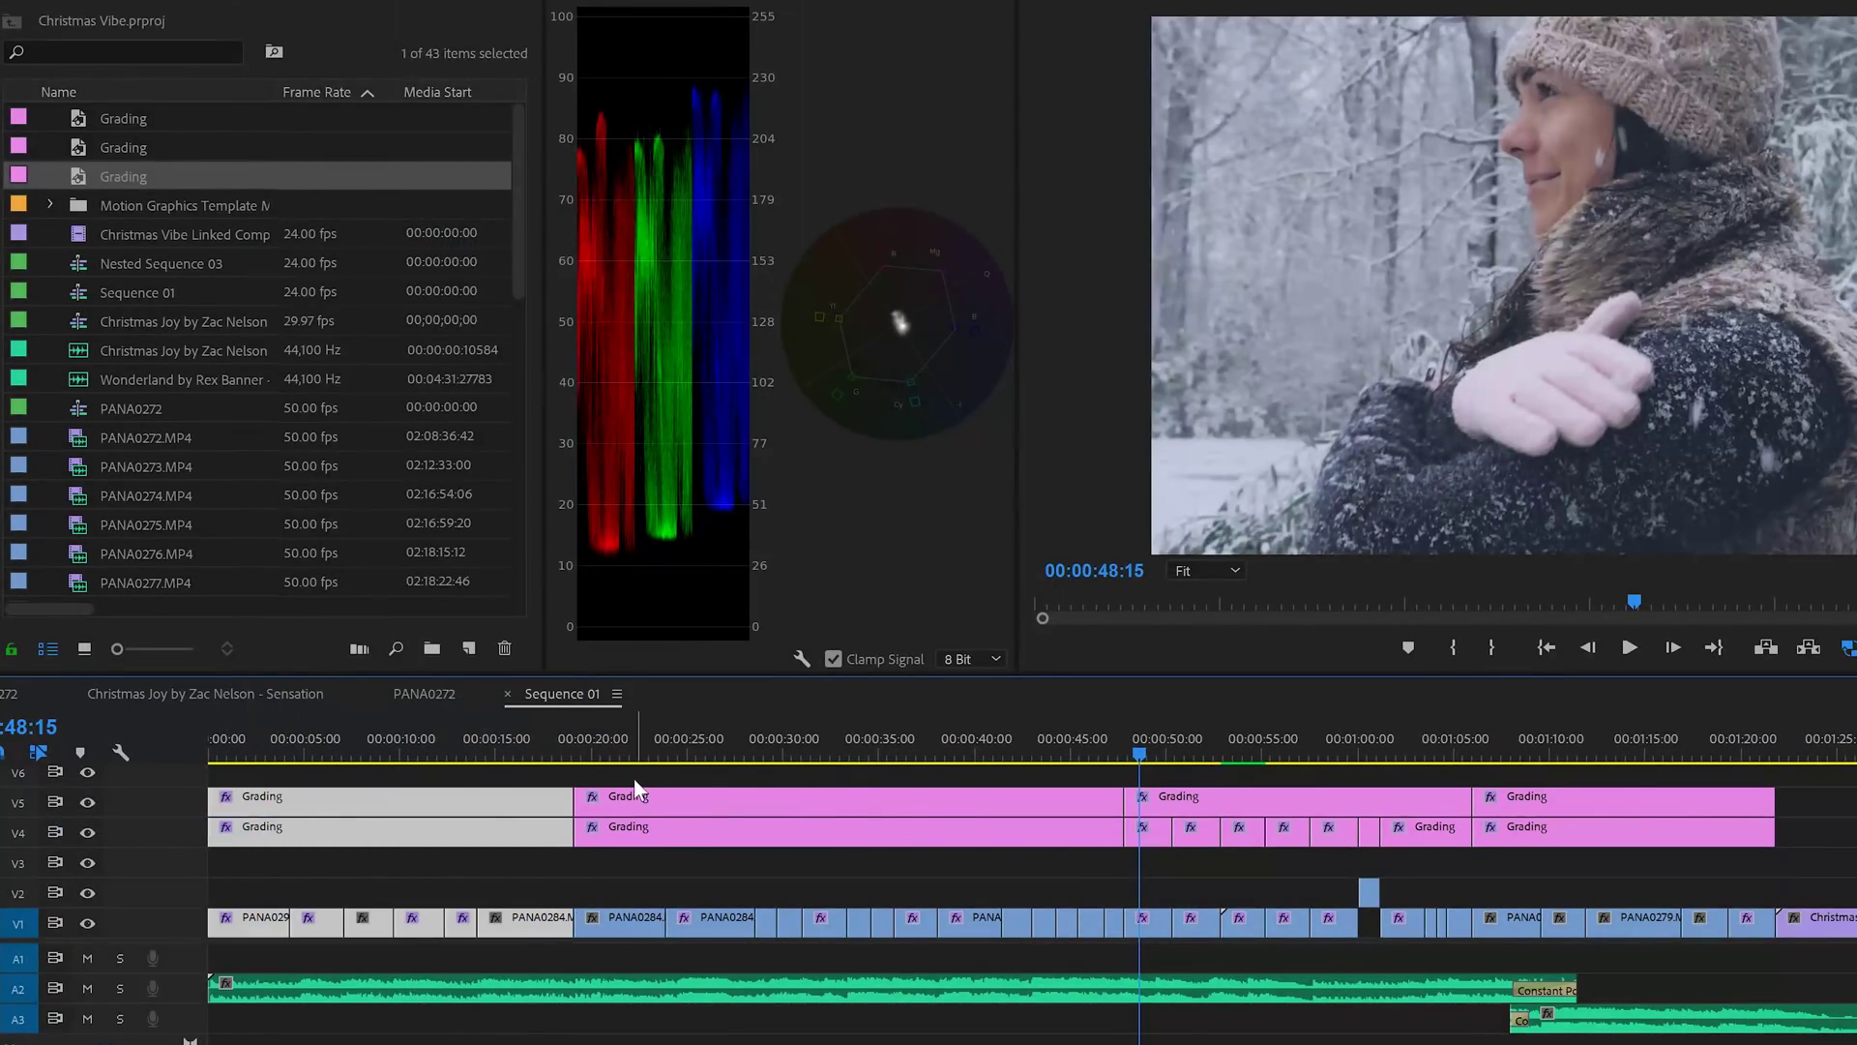
pyautogui.moveTo(634, 780); pyautogui.dragTo(1460, 938)
pyautogui.rightClick(1460, 938)
pyautogui.moveTo(1534, 559)
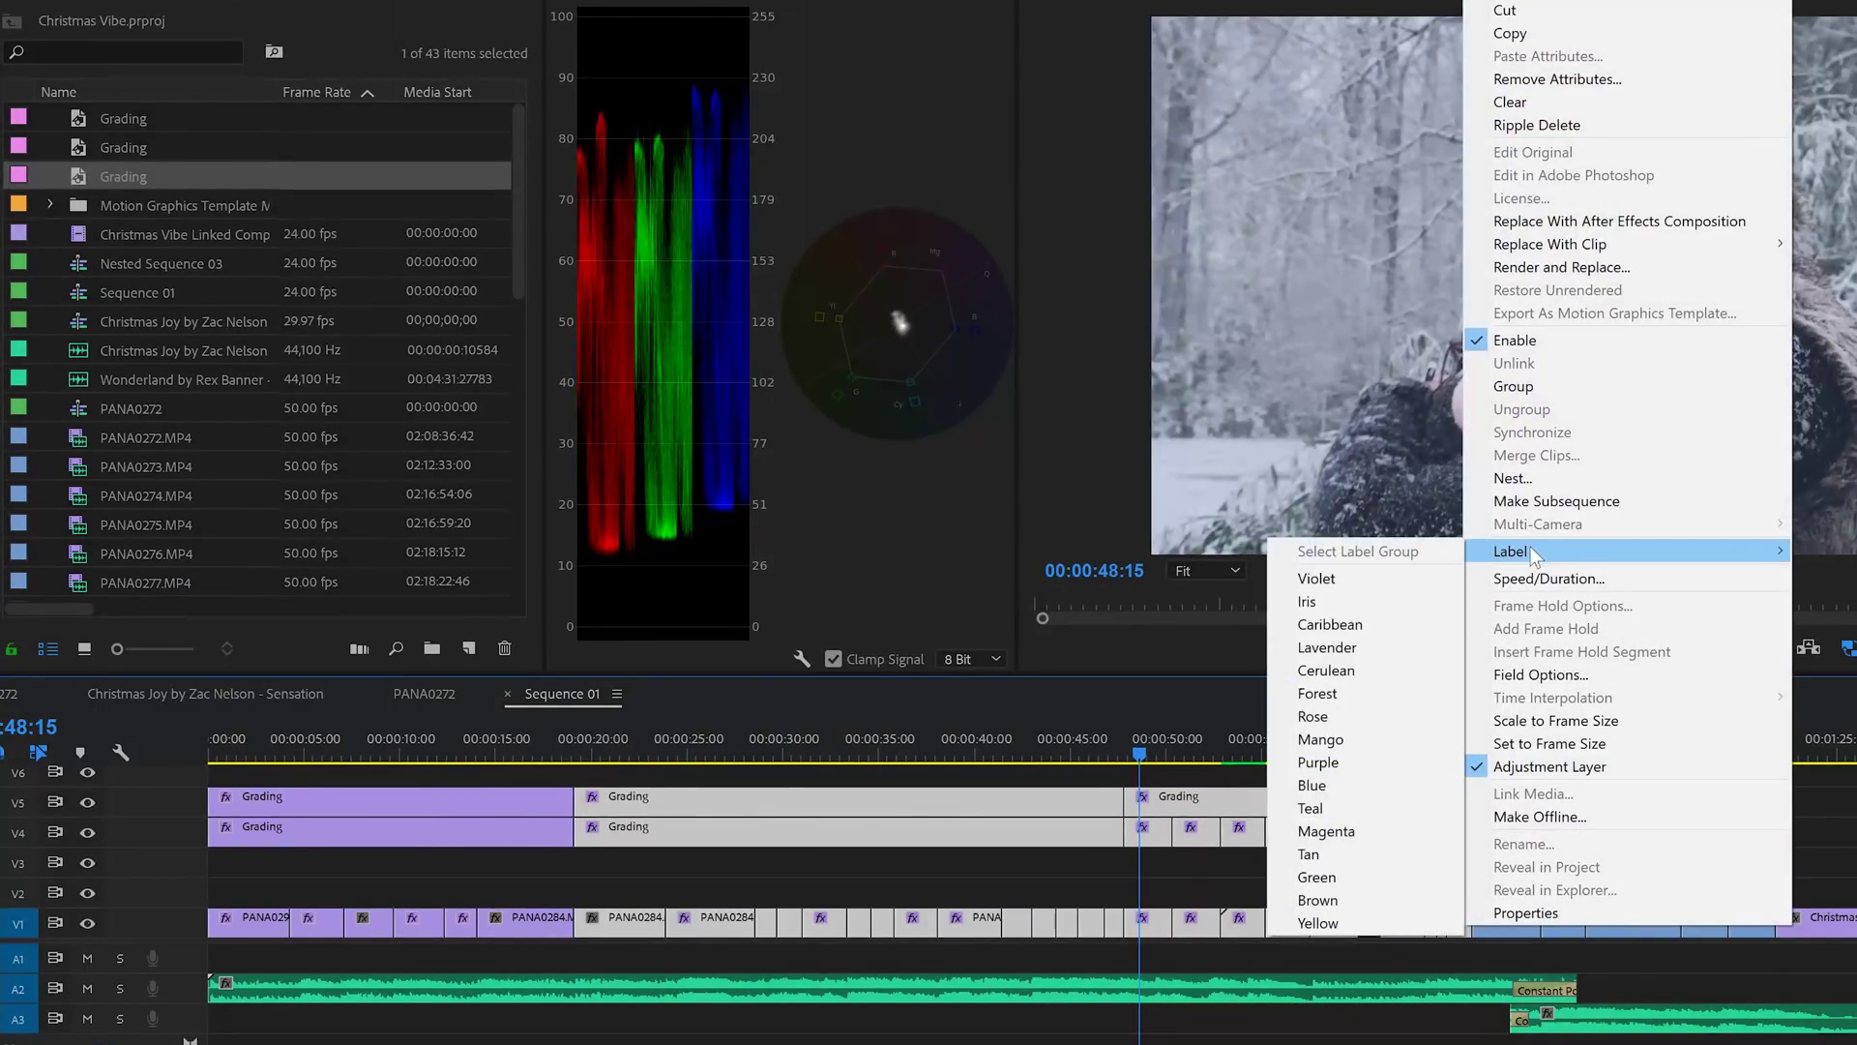
pyautogui.click(1349, 785)
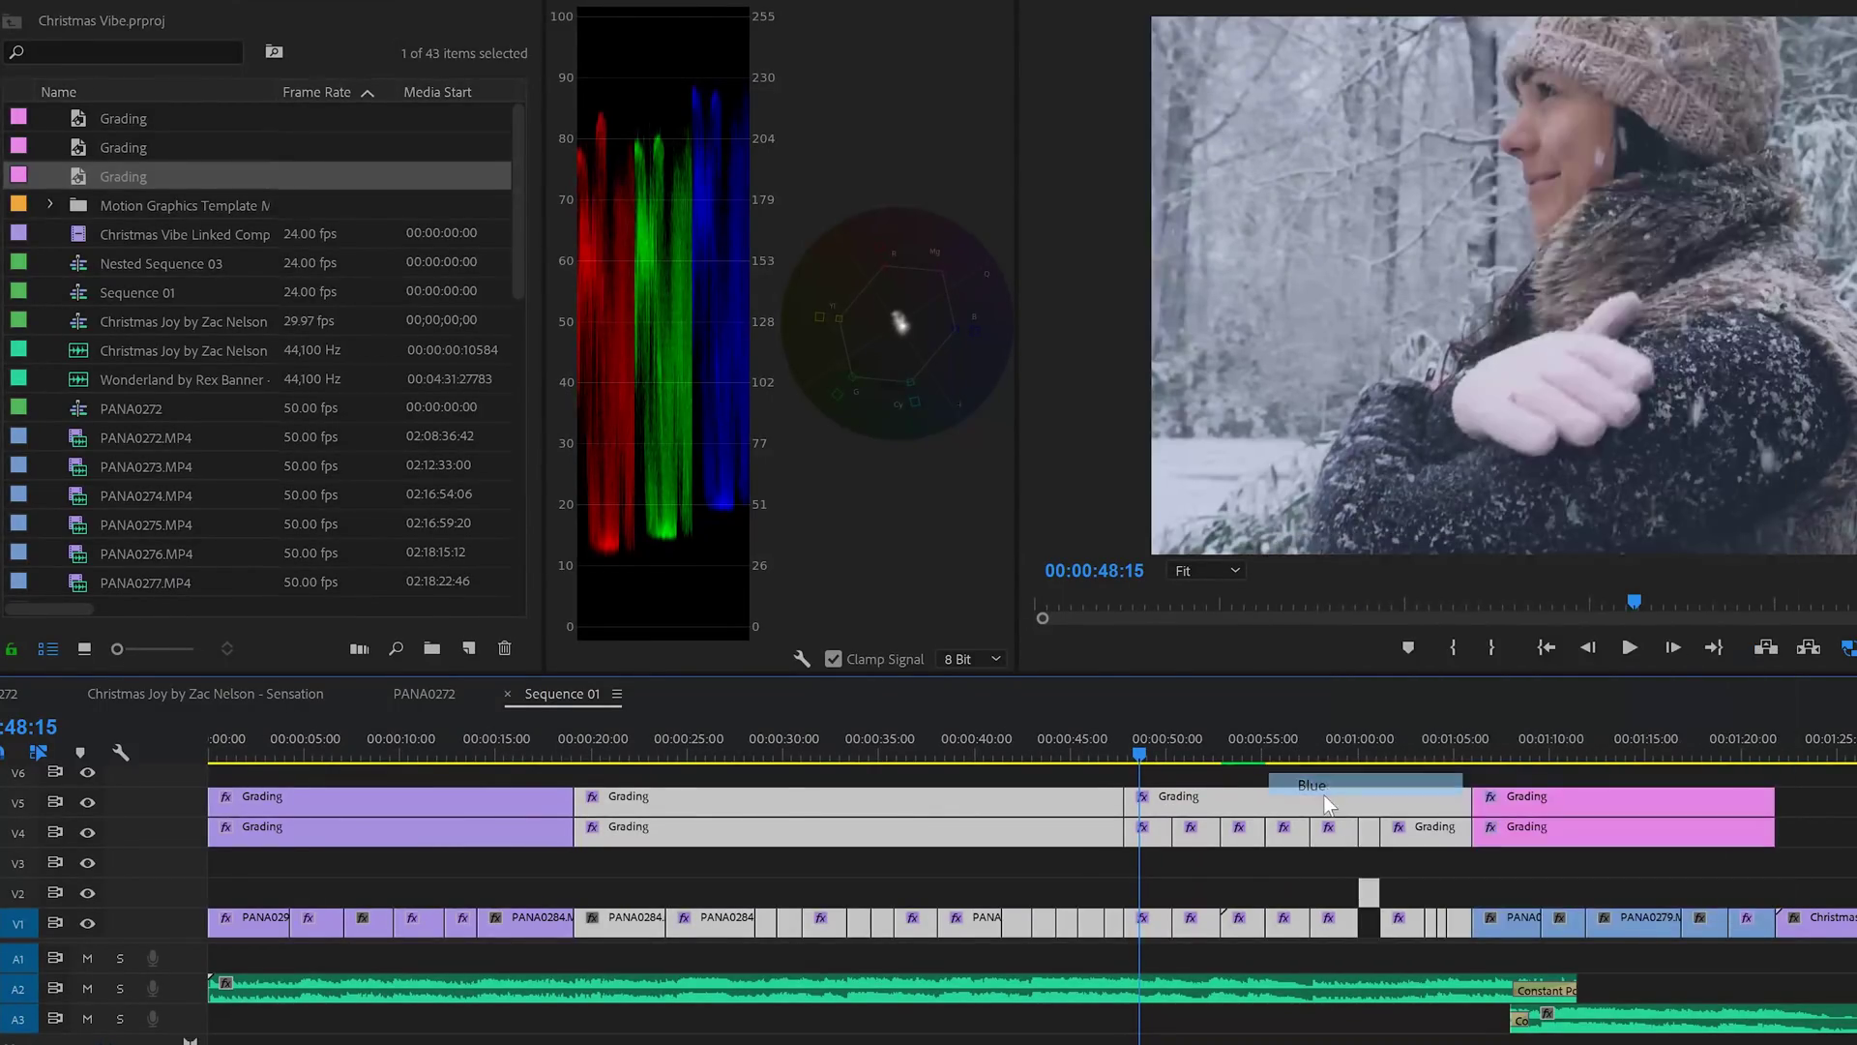
# Label the right-hand clips Magenta and the selected grading clips Mango.
pyautogui.rightClick(1838, 919)
pyautogui.click(1731, 824)
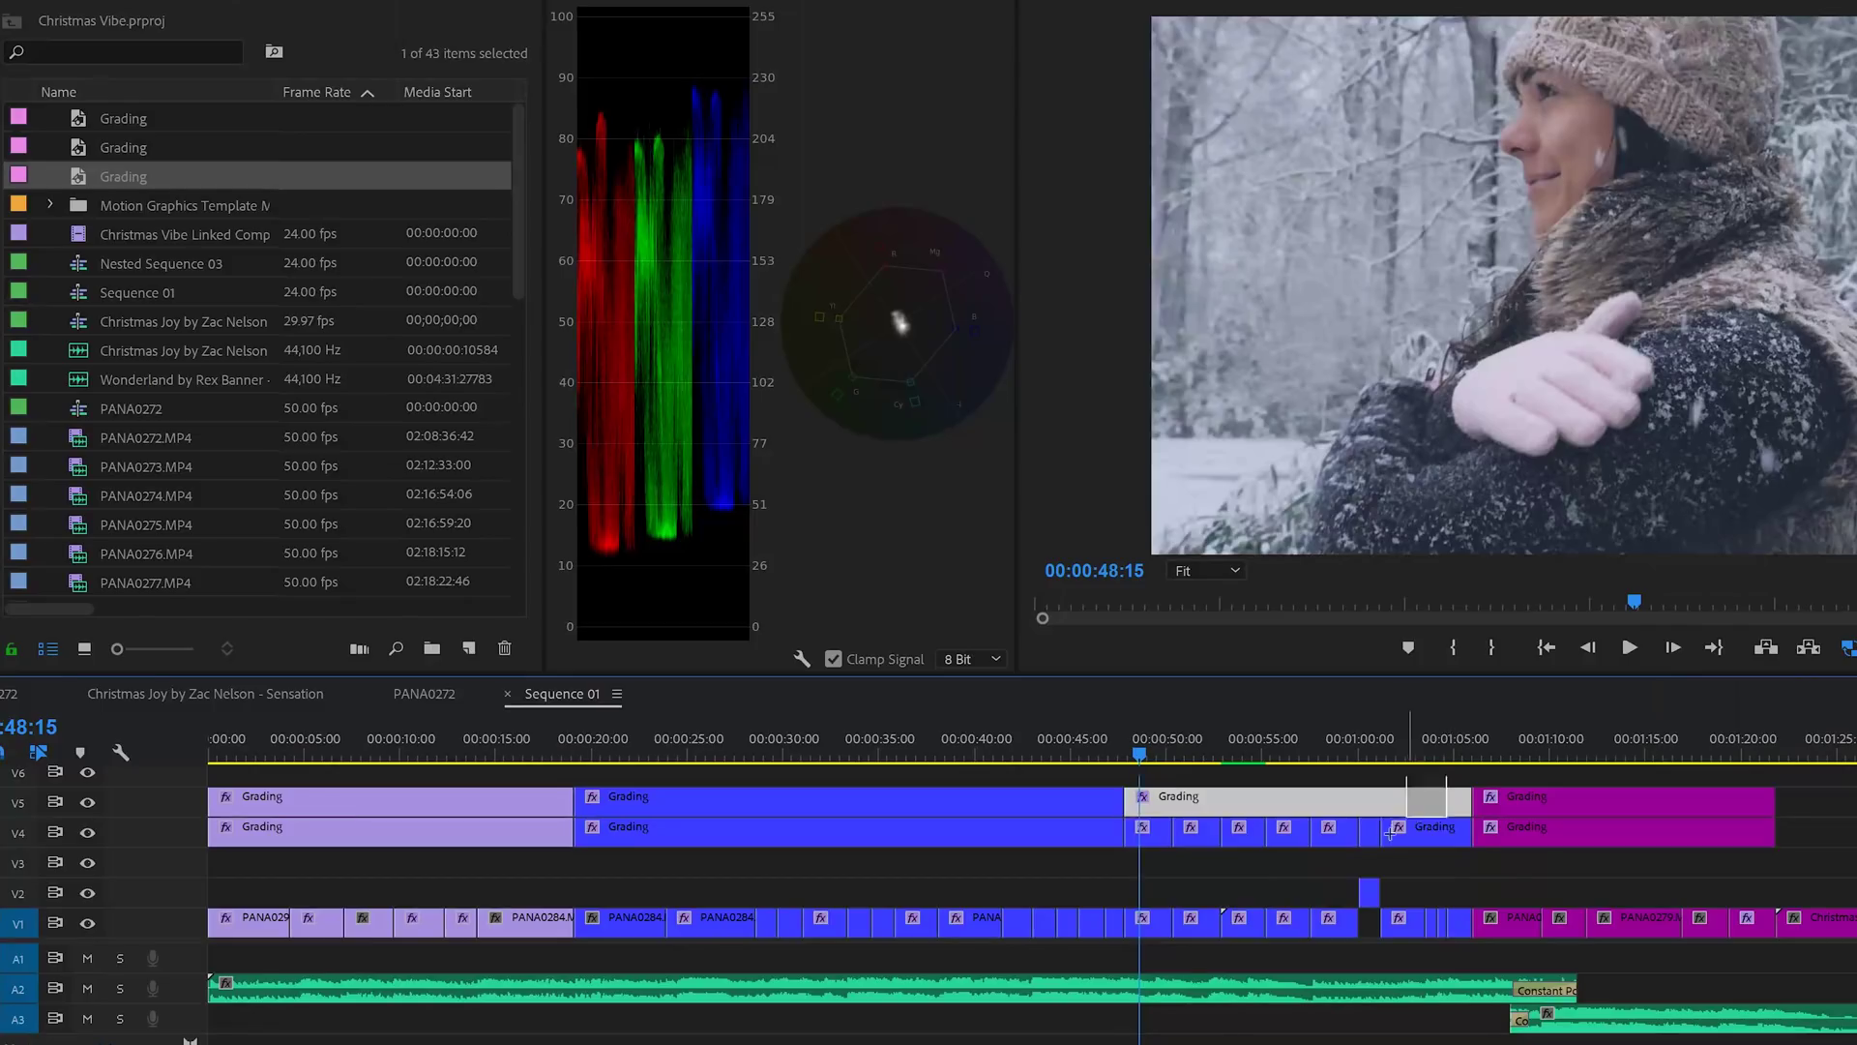
pyautogui.rightClick(648, 924)
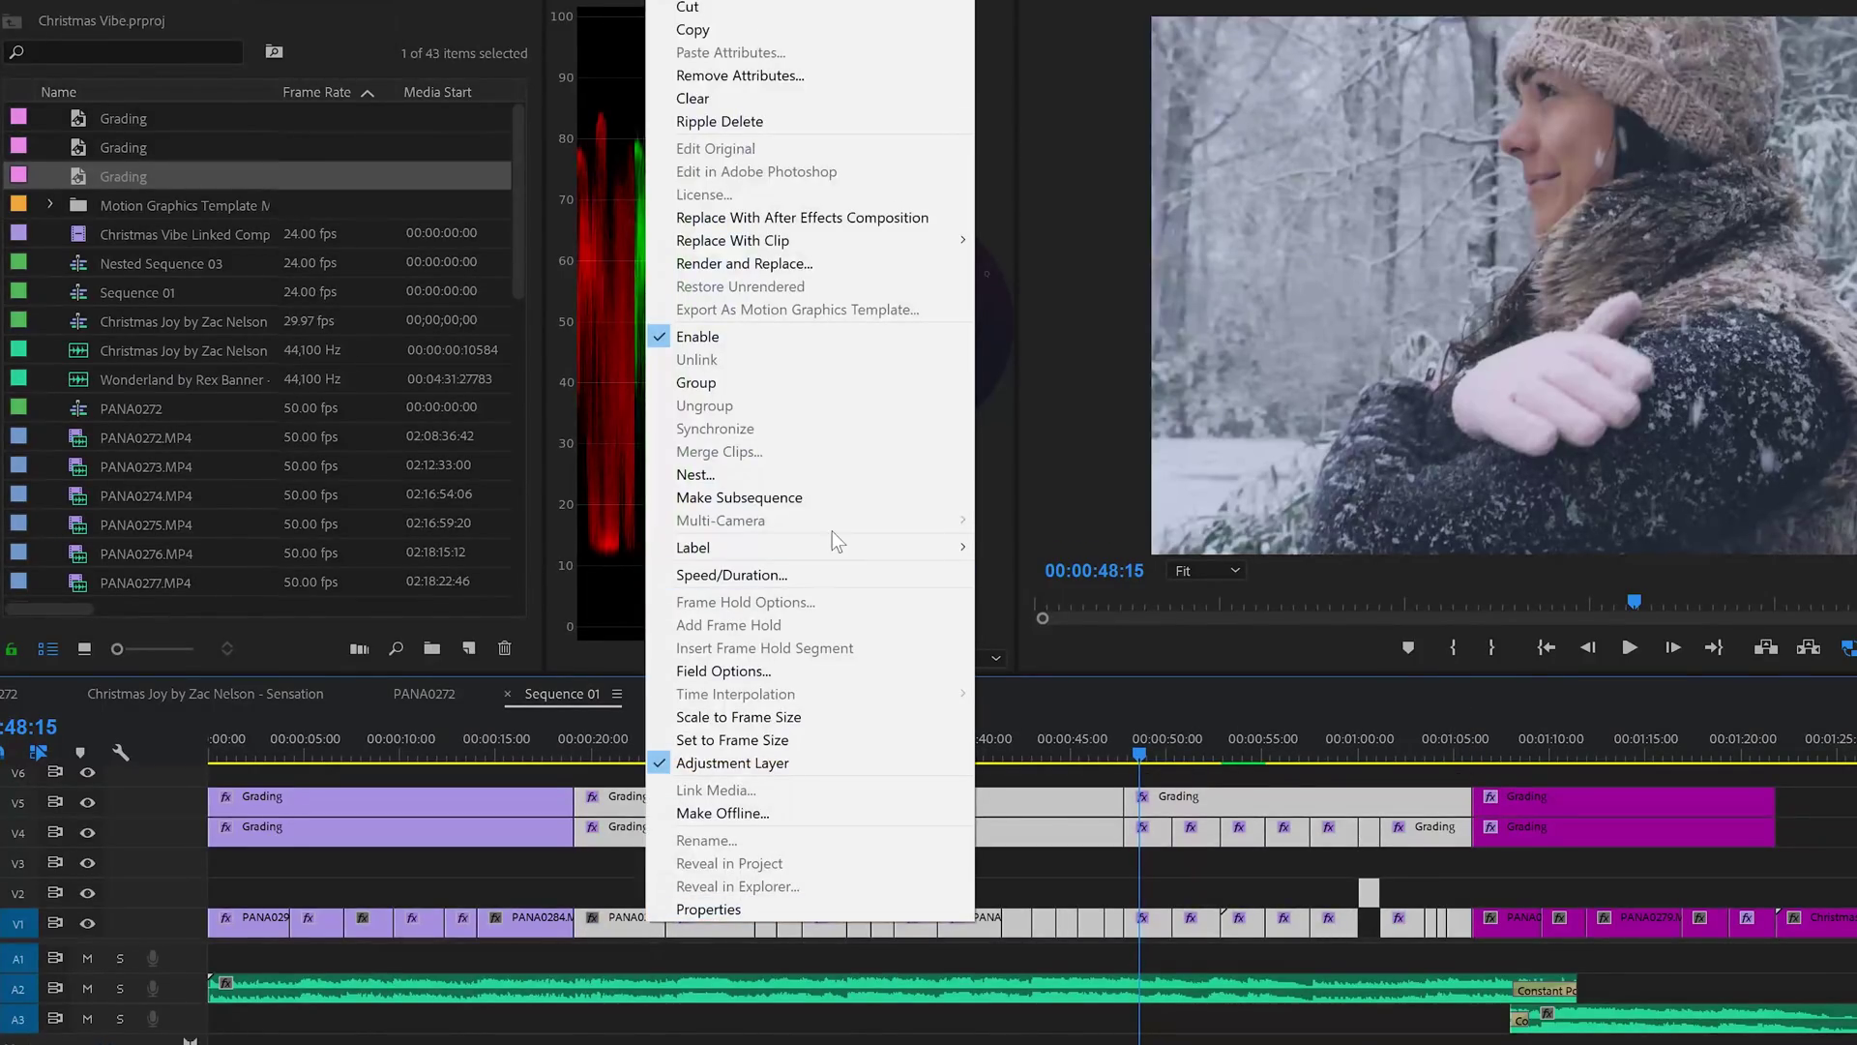
pyautogui.click(513, 736)
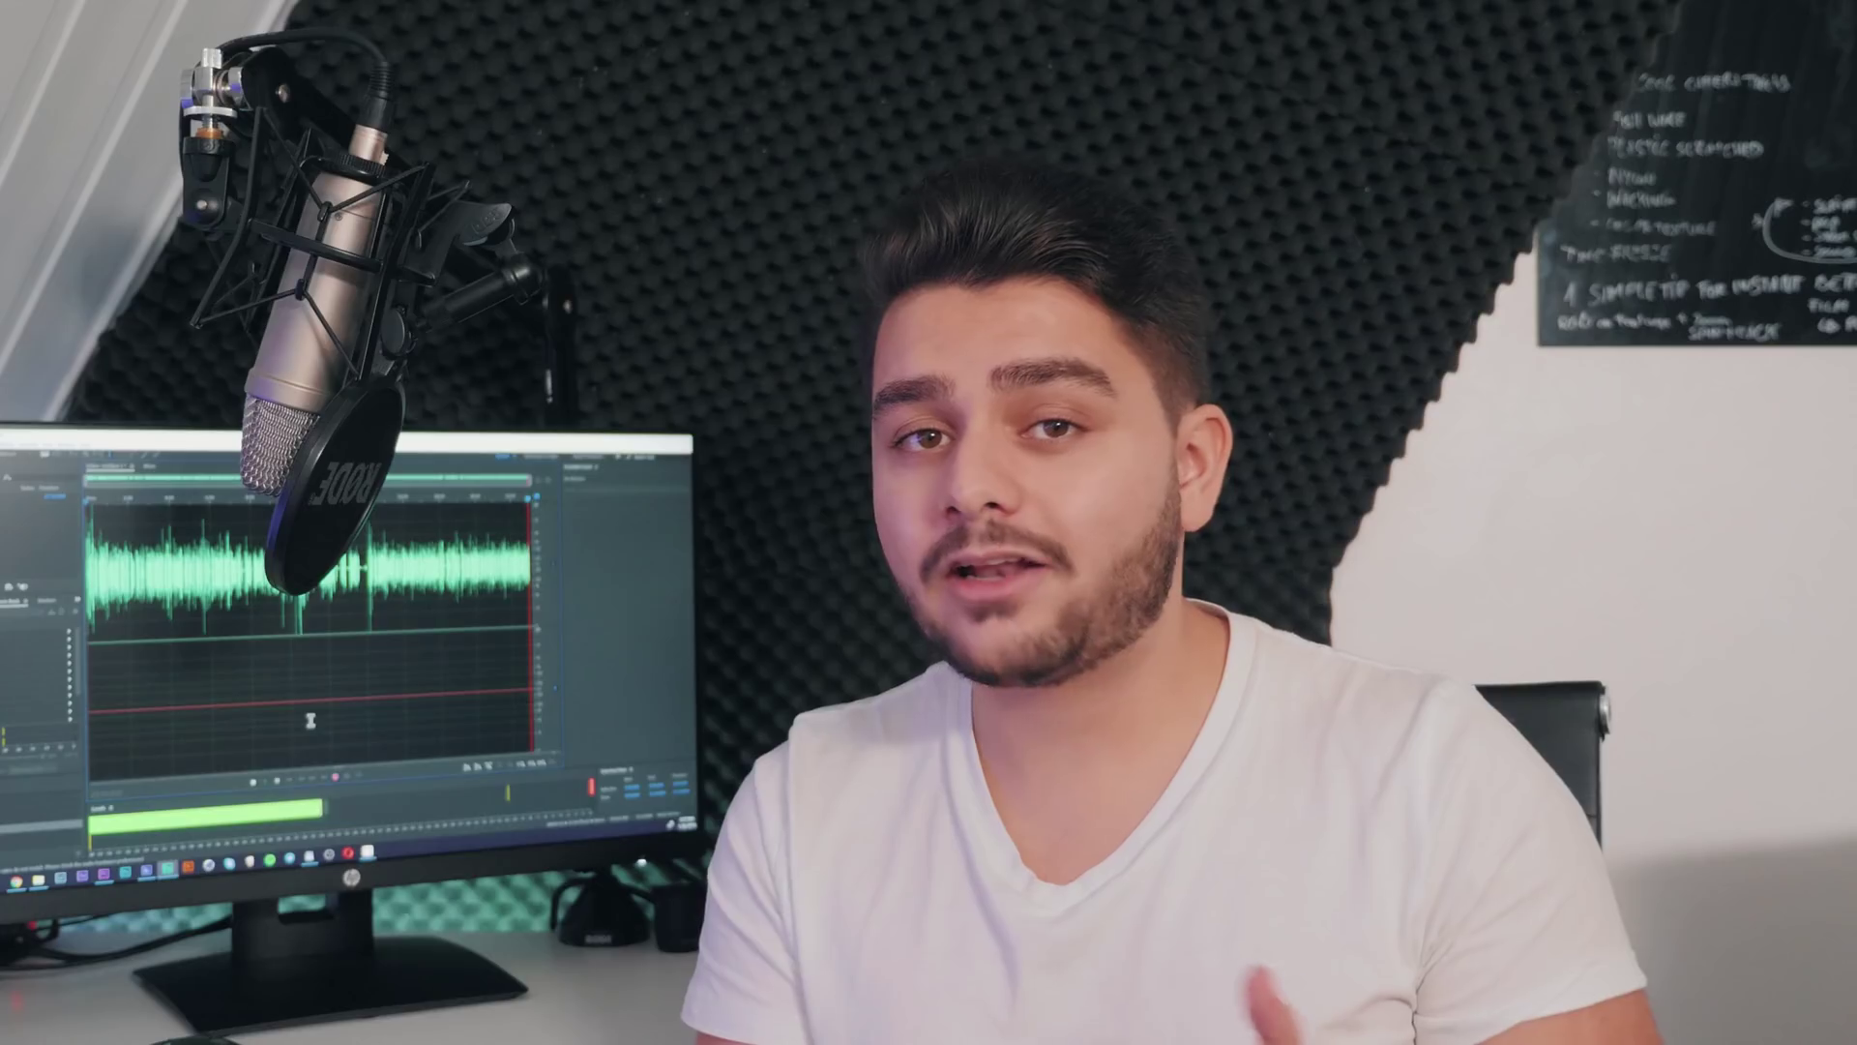